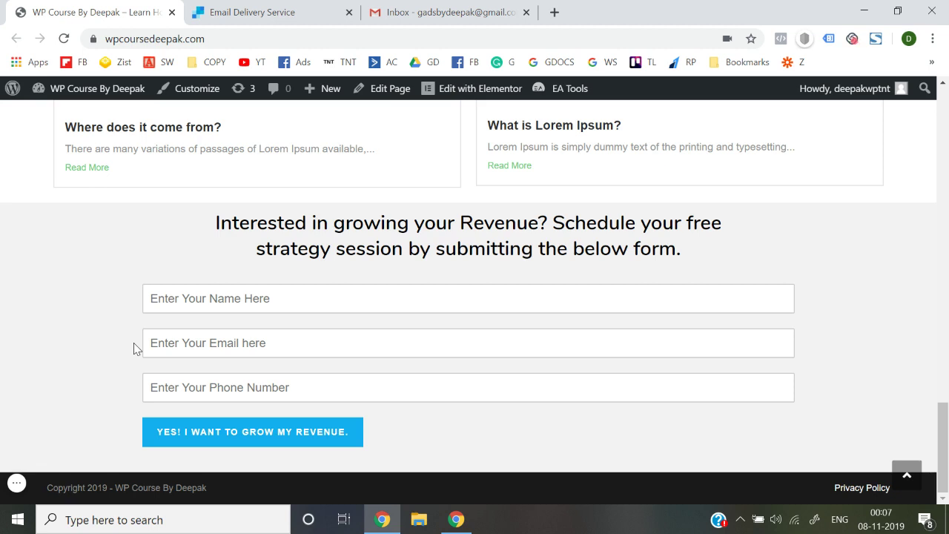
Step: Go to the Dashboard and open the WPForms All Forms list
left_click(239, 296)
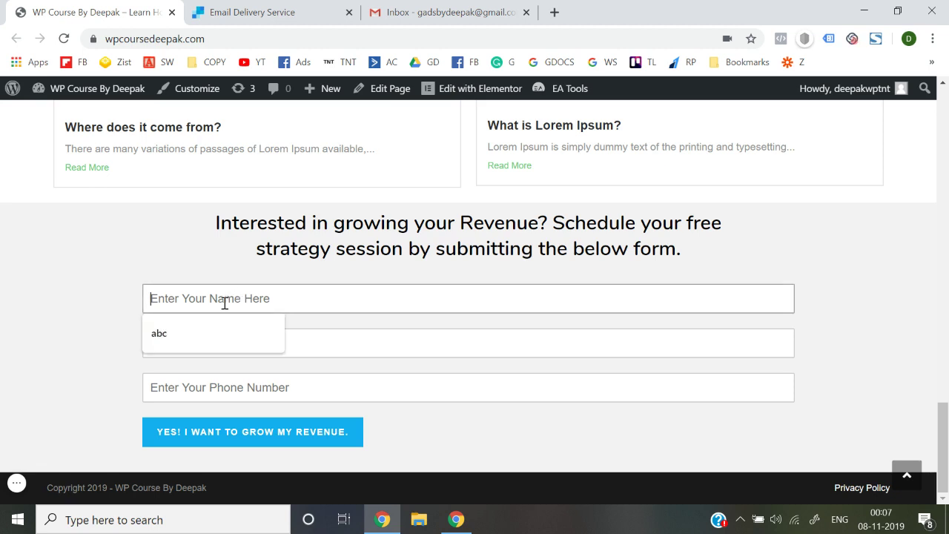
left_click(104, 385)
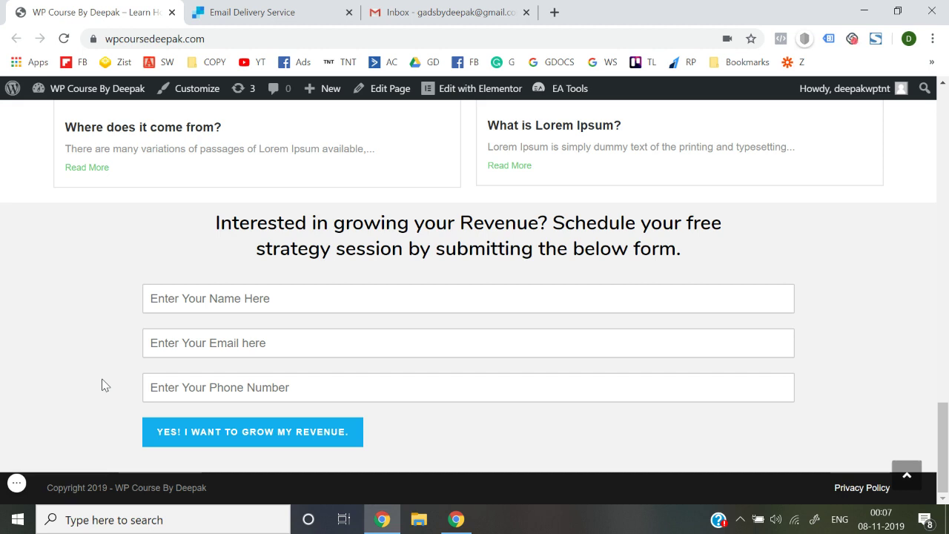
mouse_move(106, 96)
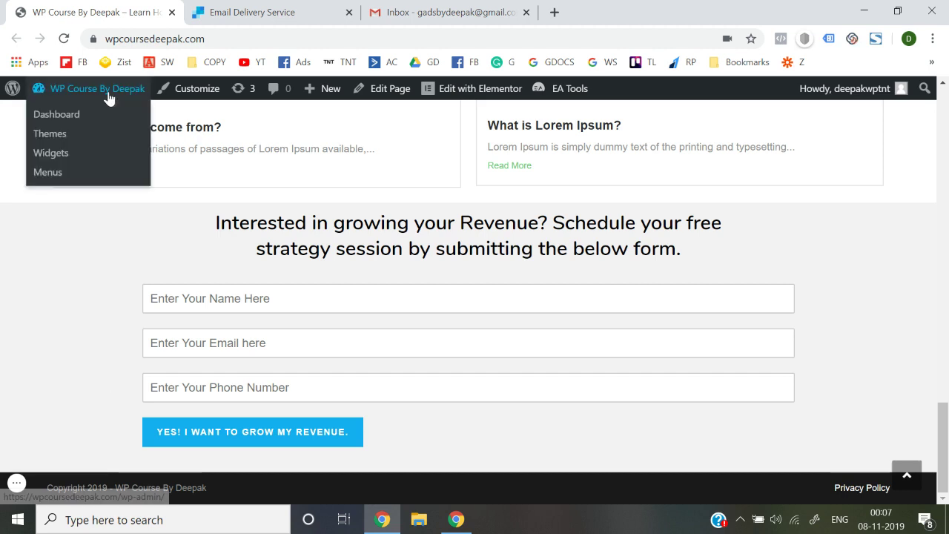
left_click(64, 120)
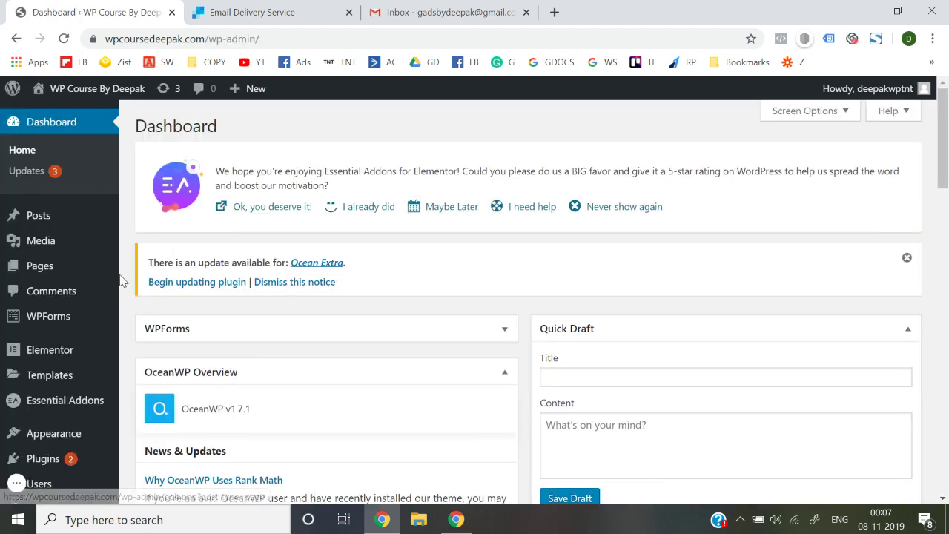
mouse_move(71, 315)
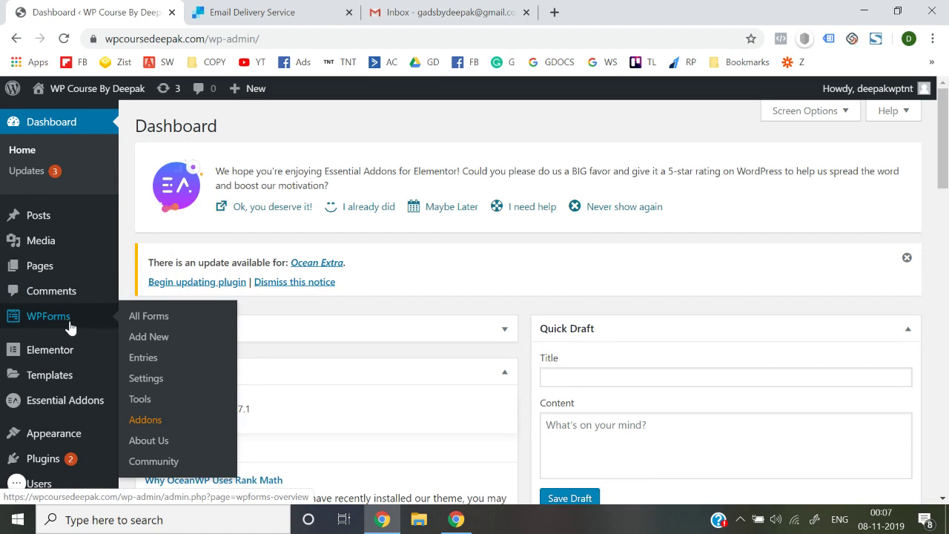
left_click(145, 328)
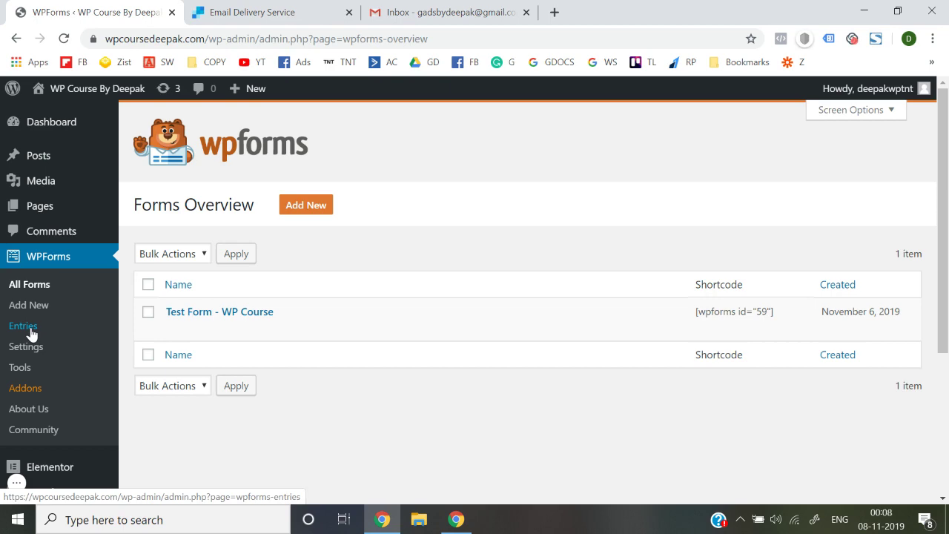
Step: Look over the WPForms Entries page, then return to the All Forms overview
left_click(23, 326)
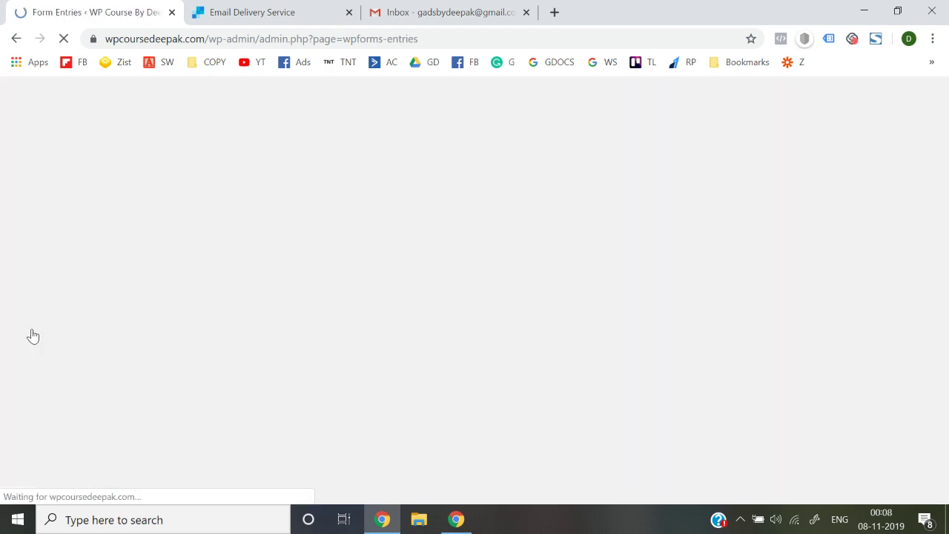
scroll(354, 366, "down", 4)
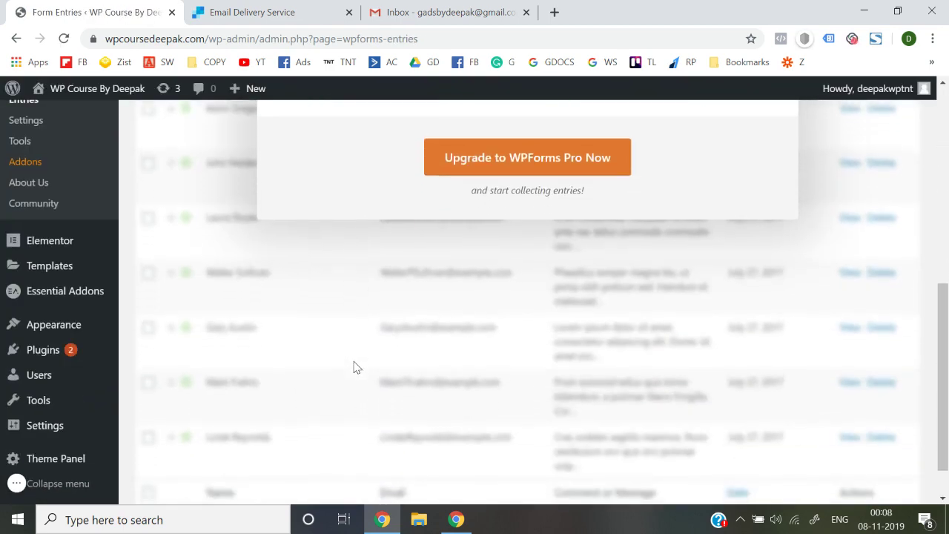
scroll(354, 366, "down", 1)
scroll(356, 366, "up", 7)
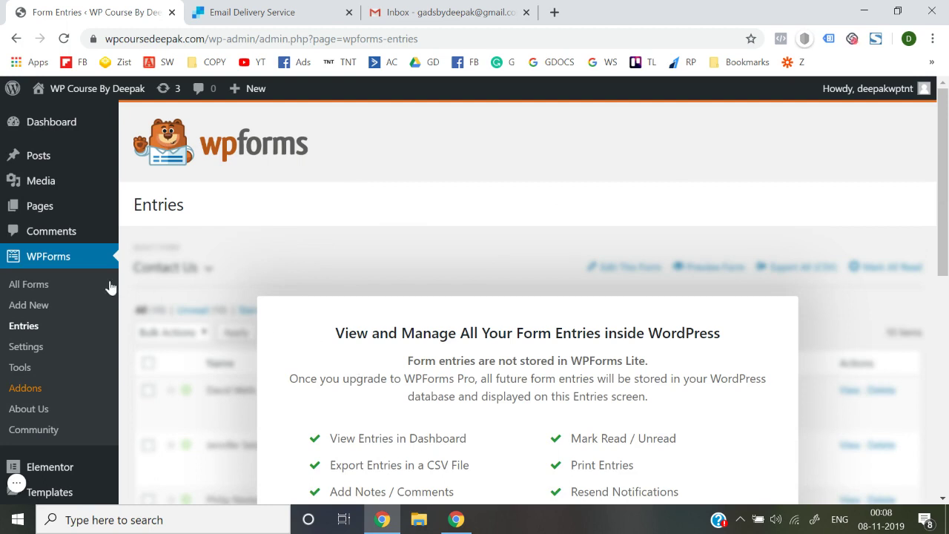
left_click(51, 282)
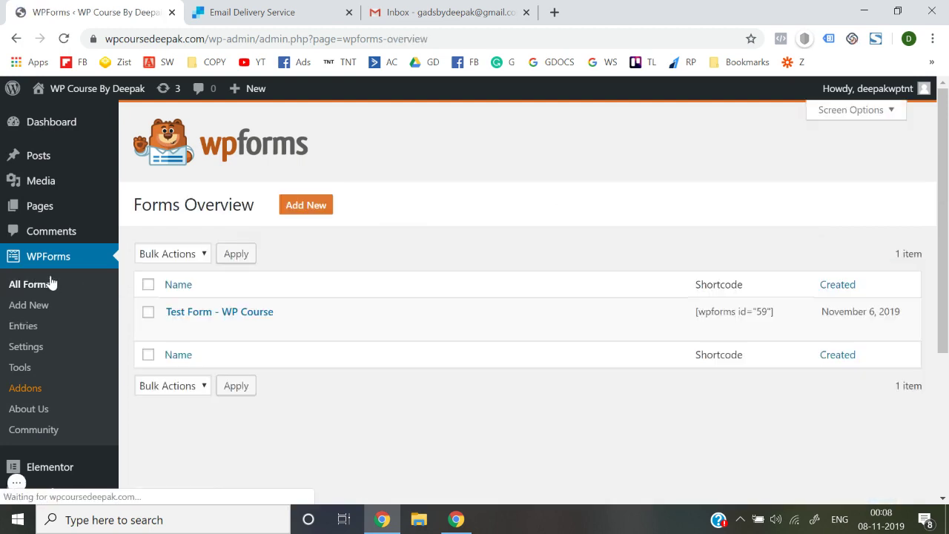
Step: Edit Test Form - WP Course and bring up its Notification settings
left_click(174, 329)
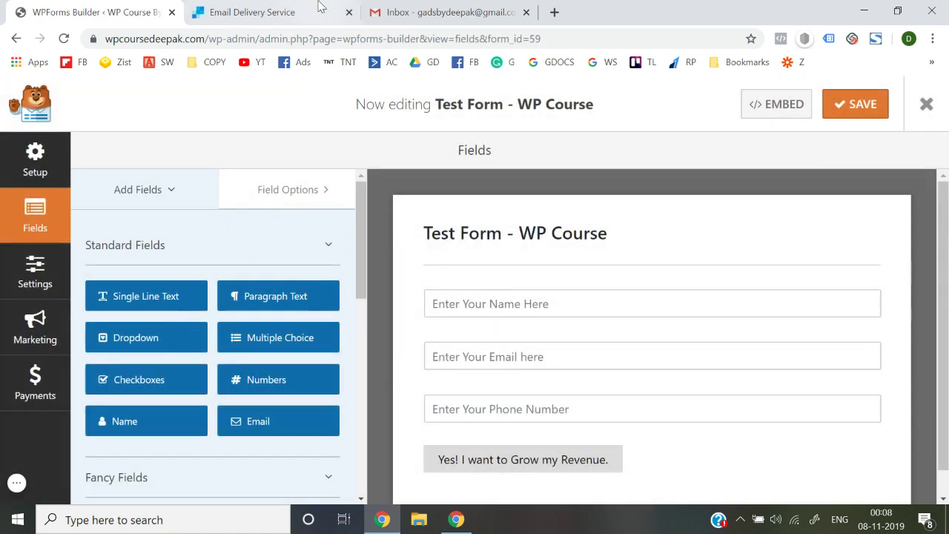
left_click(42, 281)
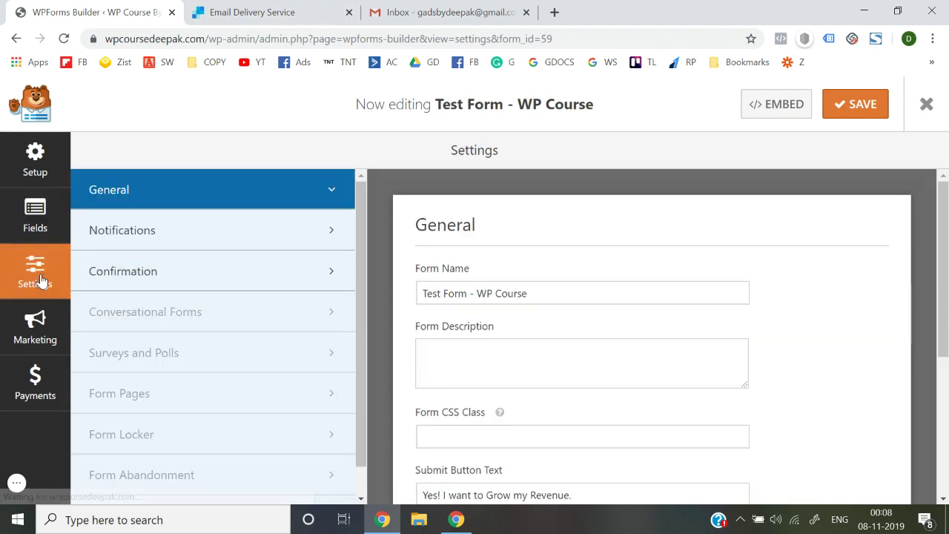
left_click(155, 285)
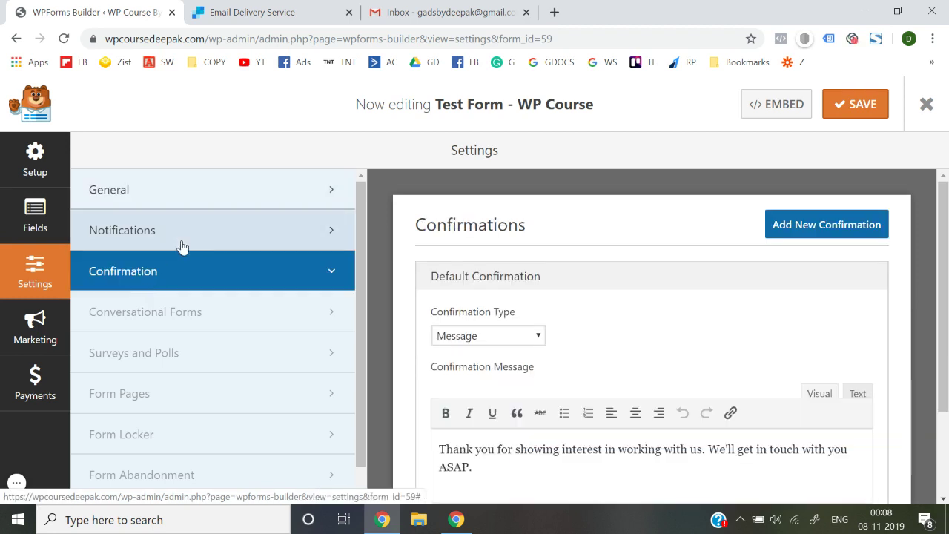
left_click(182, 246)
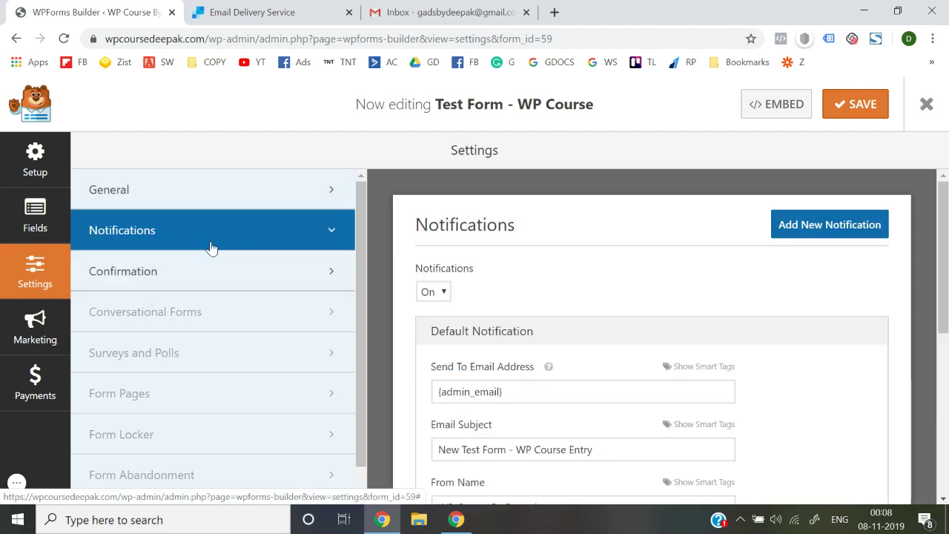
scroll(550, 271, "down", 2)
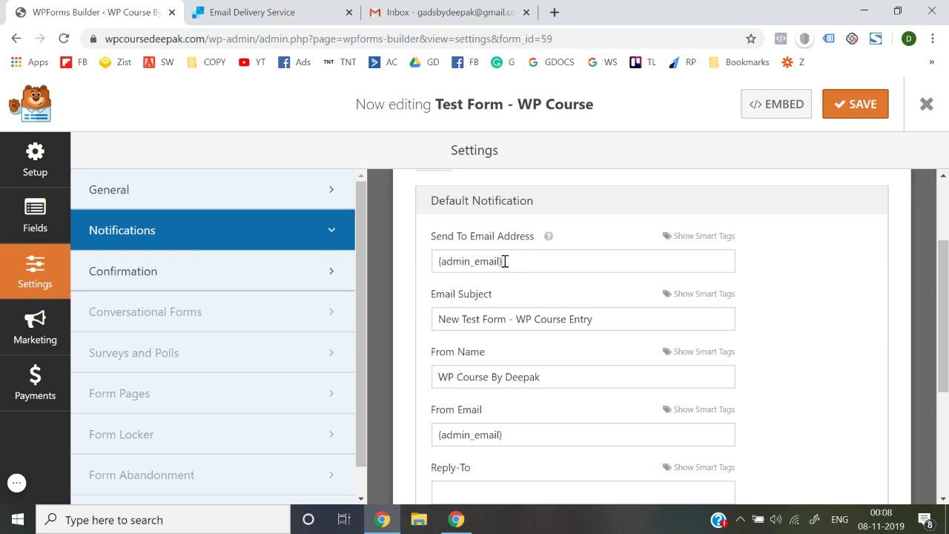
Step: Replace the {admin_email} recipient with the owner's Gmail address, checked in the inbox
left_click_drag(504, 261, 434, 263)
key("BackSpace")
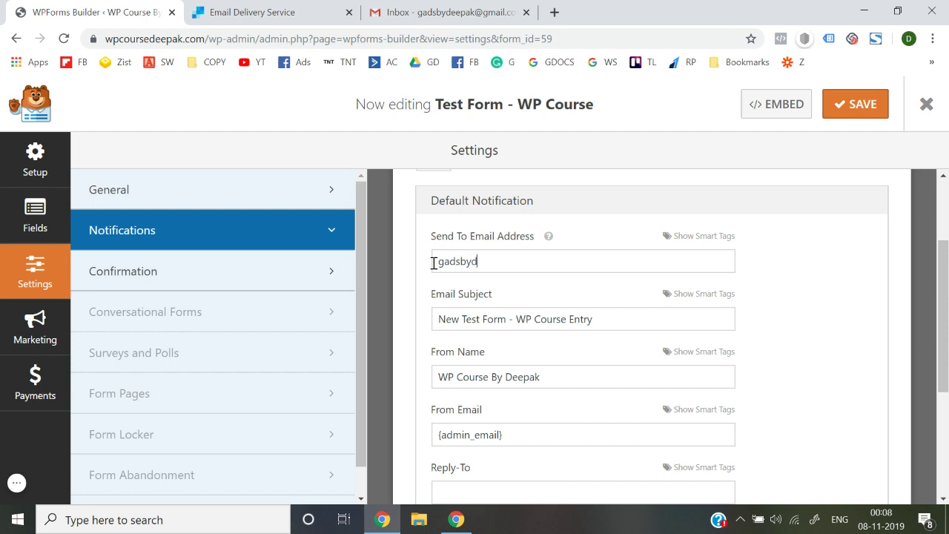
type("@gmail.com")
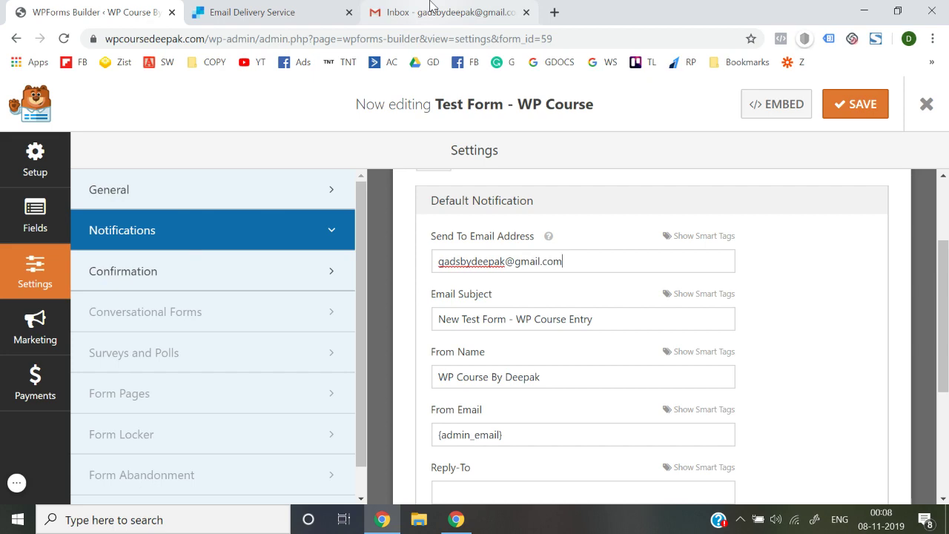
left_click(430, 9)
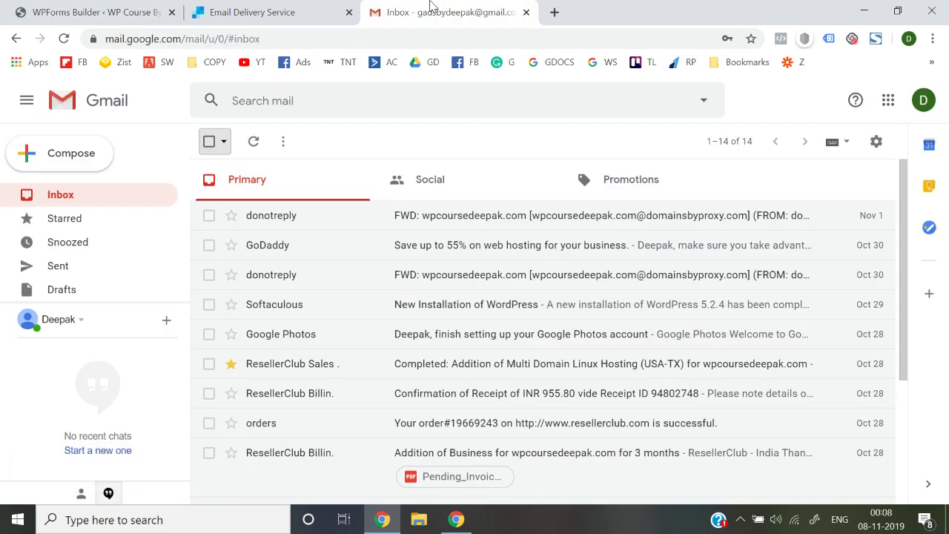
left_click(921, 104)
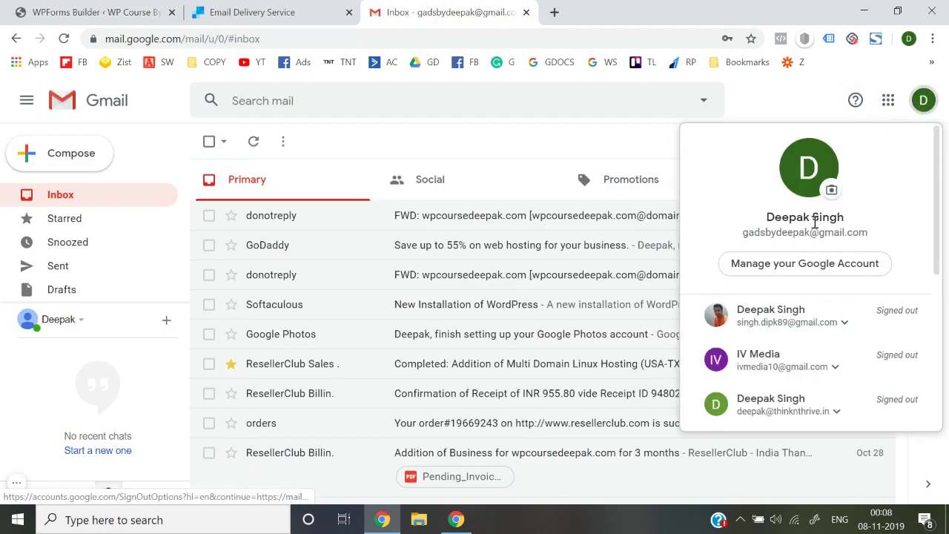
left_click(282, 12)
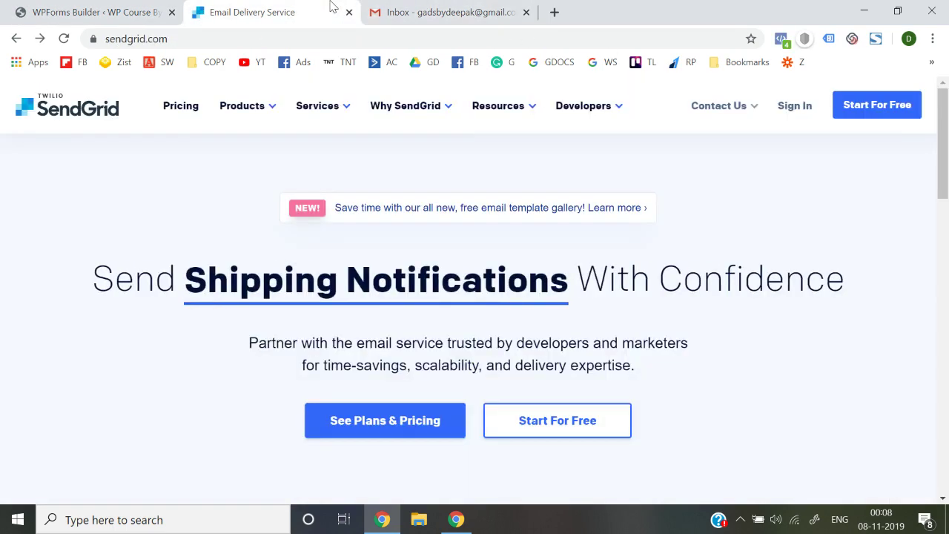
left_click(168, 16)
triple_click(602, 270)
key("ctrl+c")
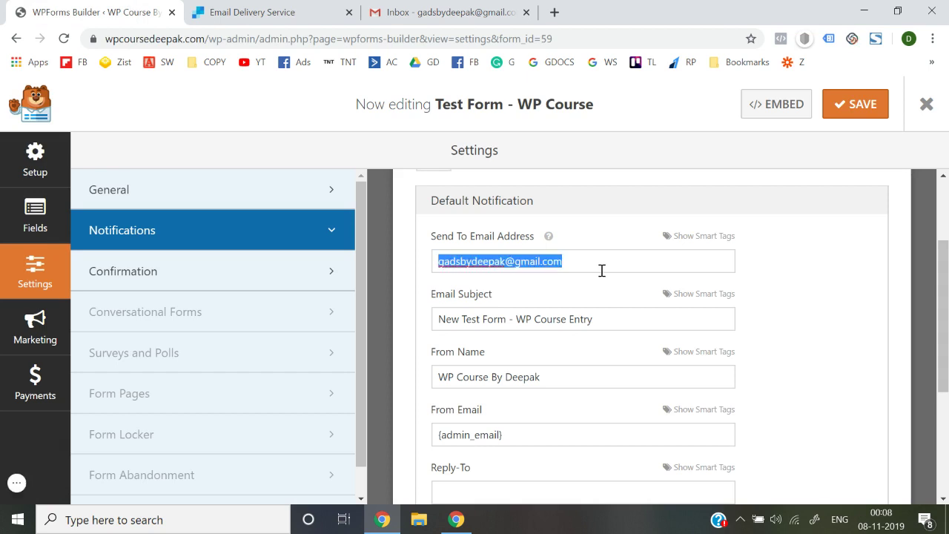
Step: Set the email subject to 'New Lead' and paste the owner's address as From Email
triple_click(607, 324)
type("New Lead")
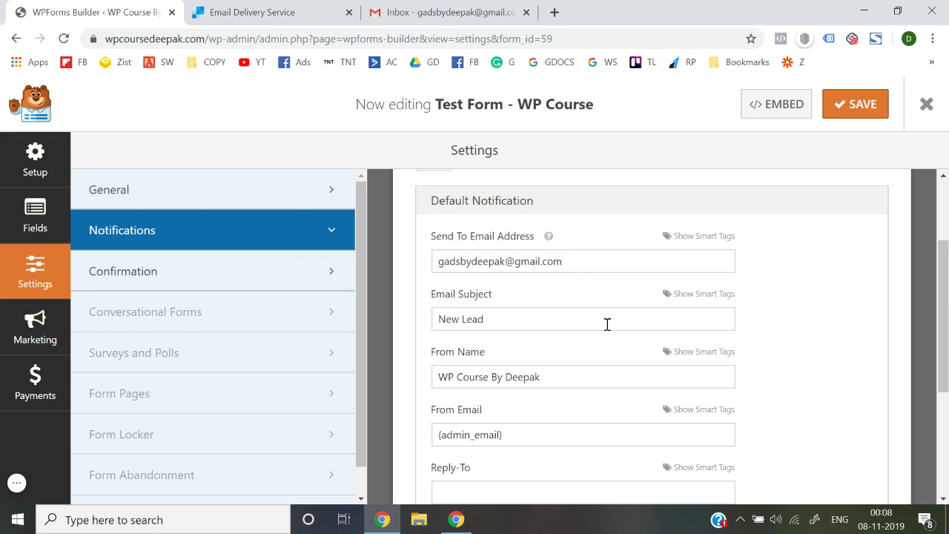
scroll(607, 324, "down", 1)
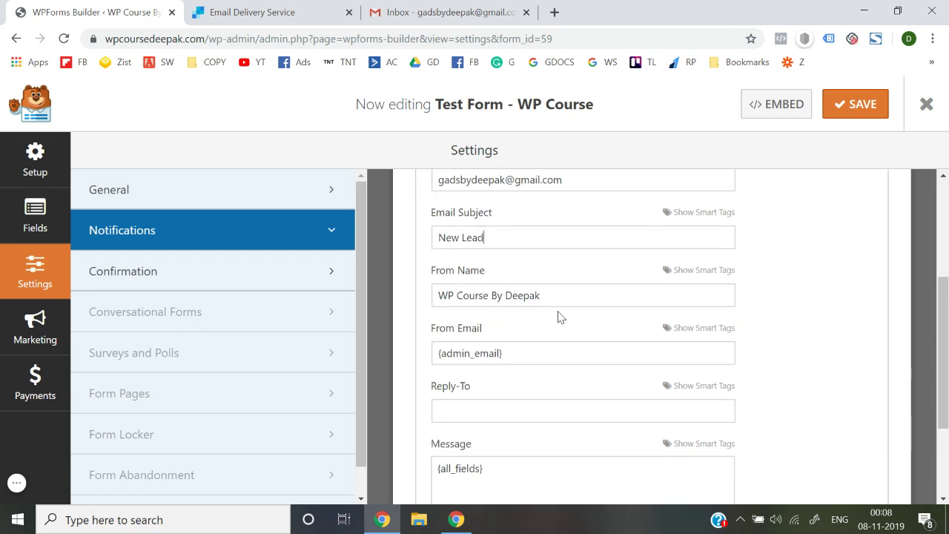
triple_click(530, 353)
key("BackSpace")
key("ctrl+v")
Step: Save the notification settings and exit the form builder
scroll(823, 378, "up", 1)
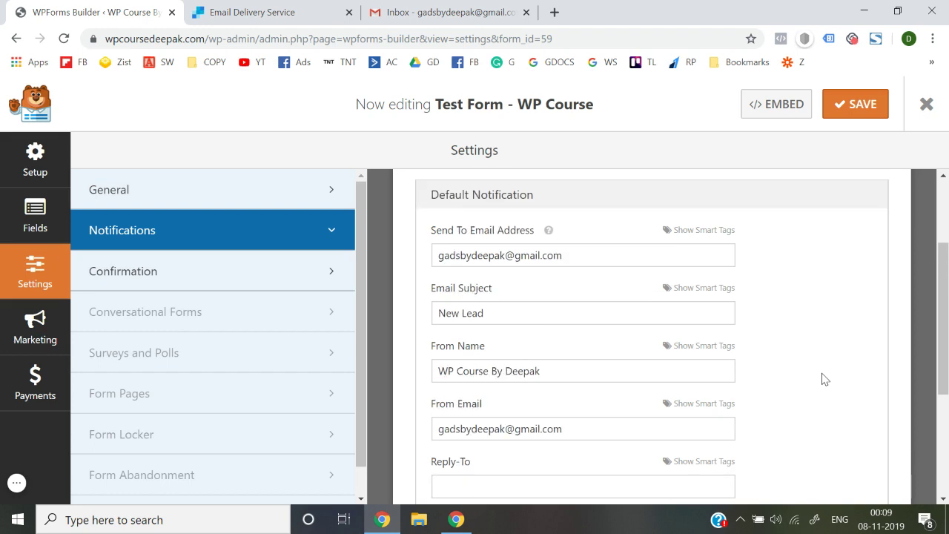
scroll(481, 422, "down", 3)
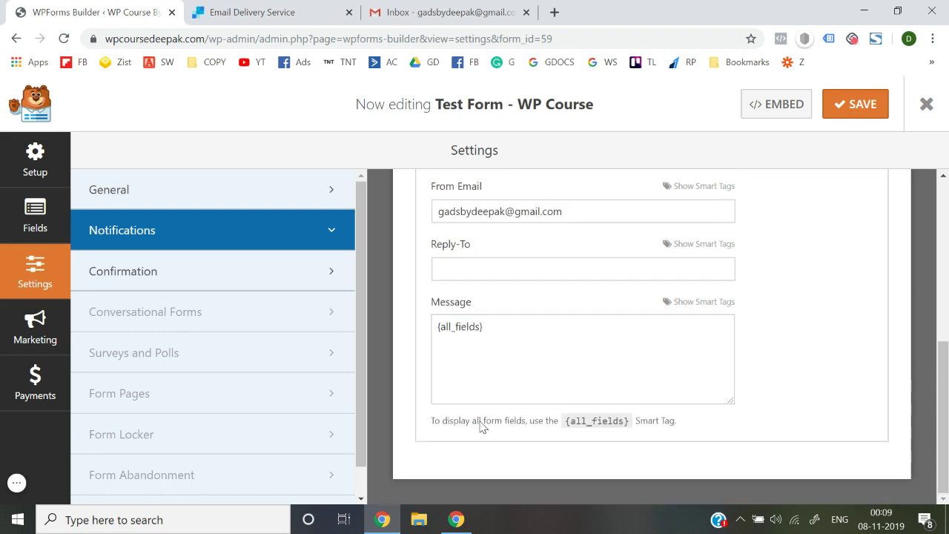
scroll(485, 417, "up", 4)
left_click(846, 117)
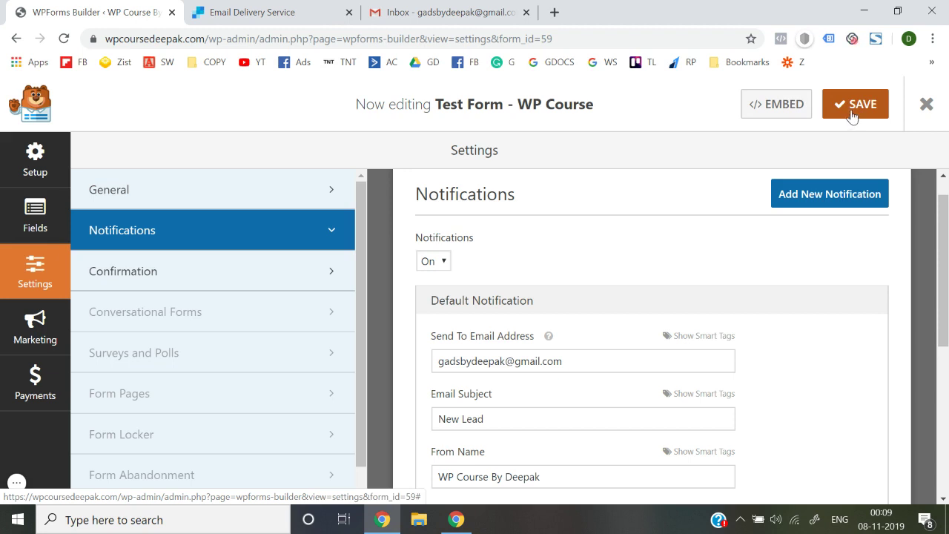
left_click(851, 113)
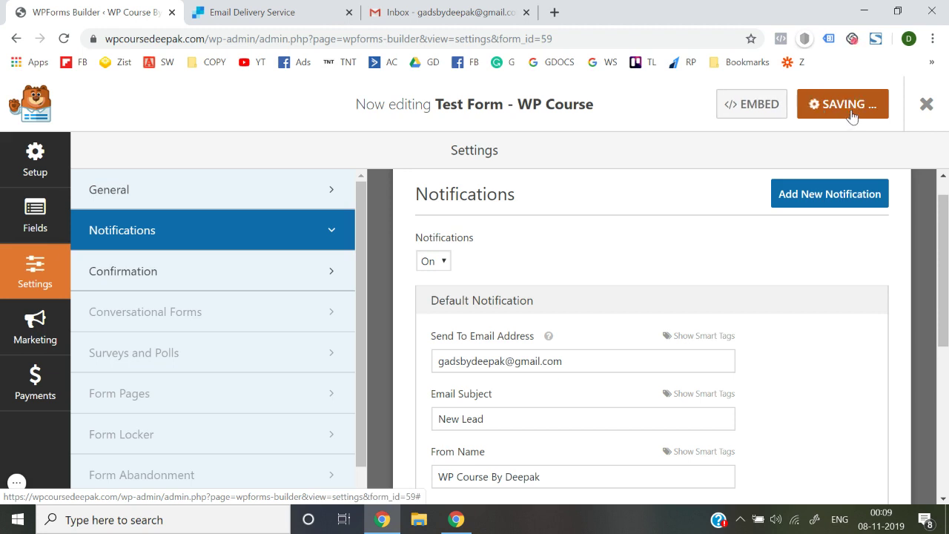
left_click(929, 110)
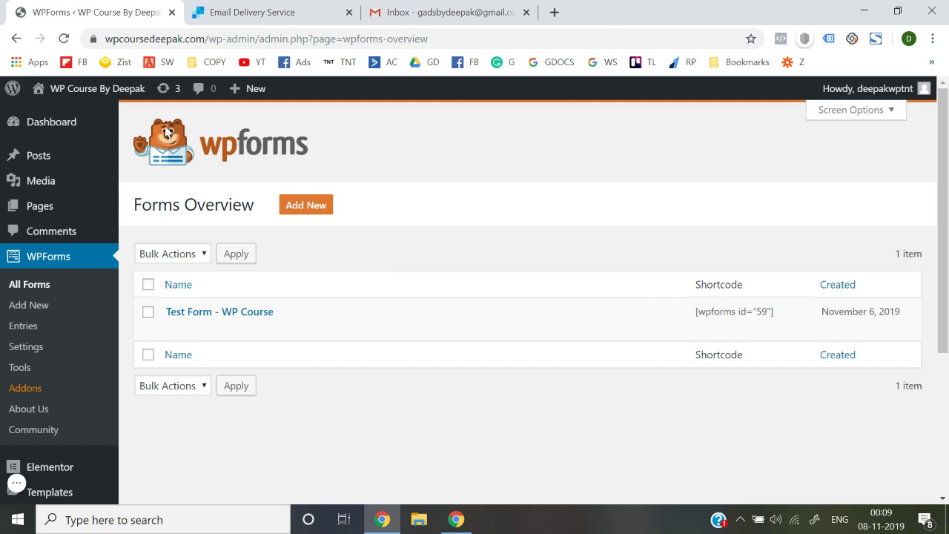
Step: Open the live site in a new tab and scroll to its revenue sign-up form
mouse_move(111, 93)
right_click(60, 117)
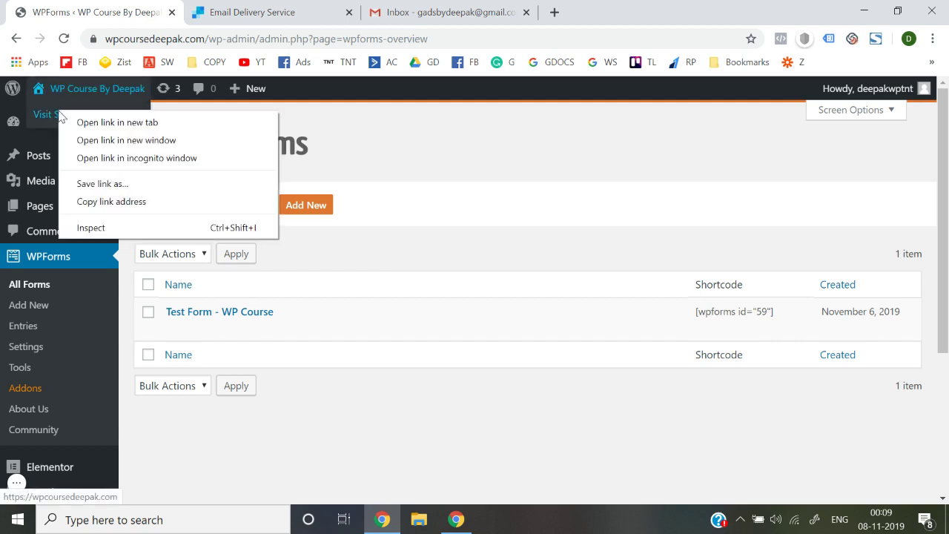
left_click(70, 122)
left_click(238, 9)
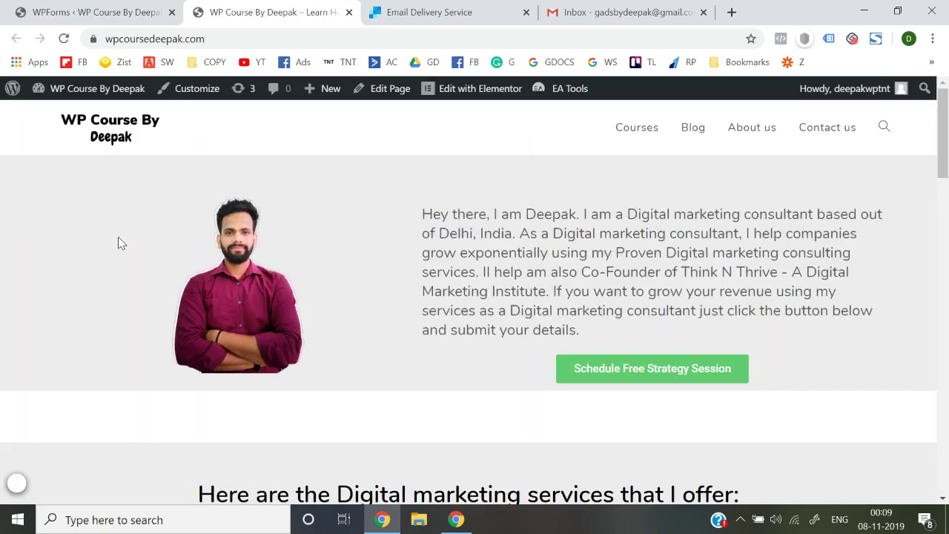
scroll(118, 238, "down", 15)
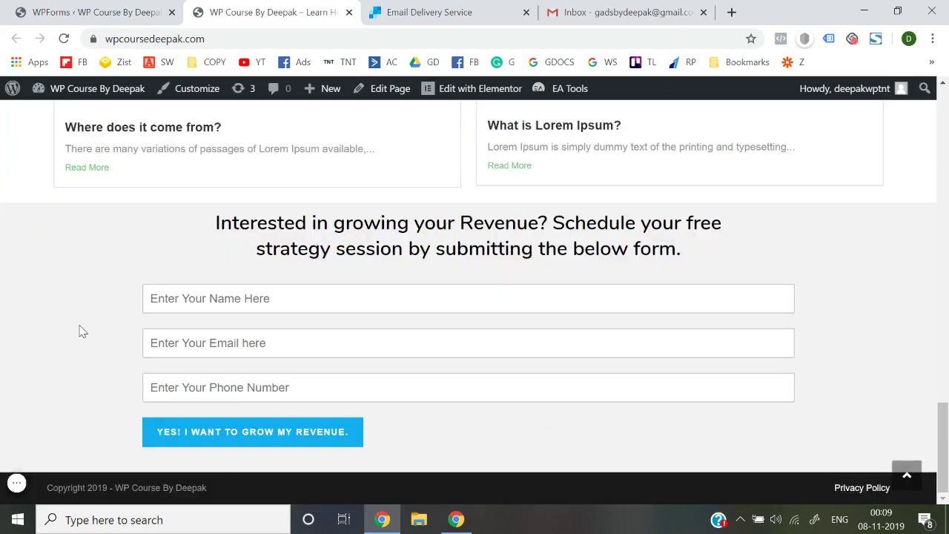
left_click(627, 12)
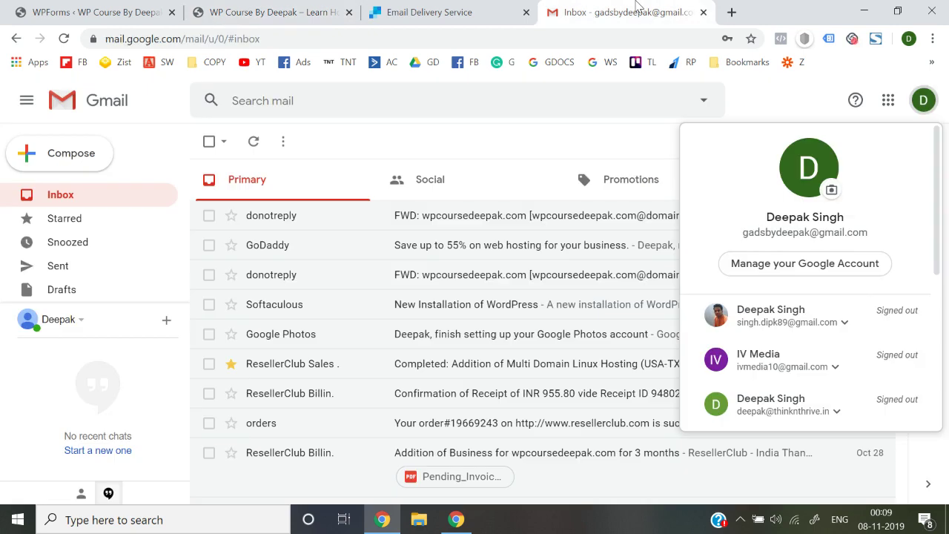
left_click(354, 131)
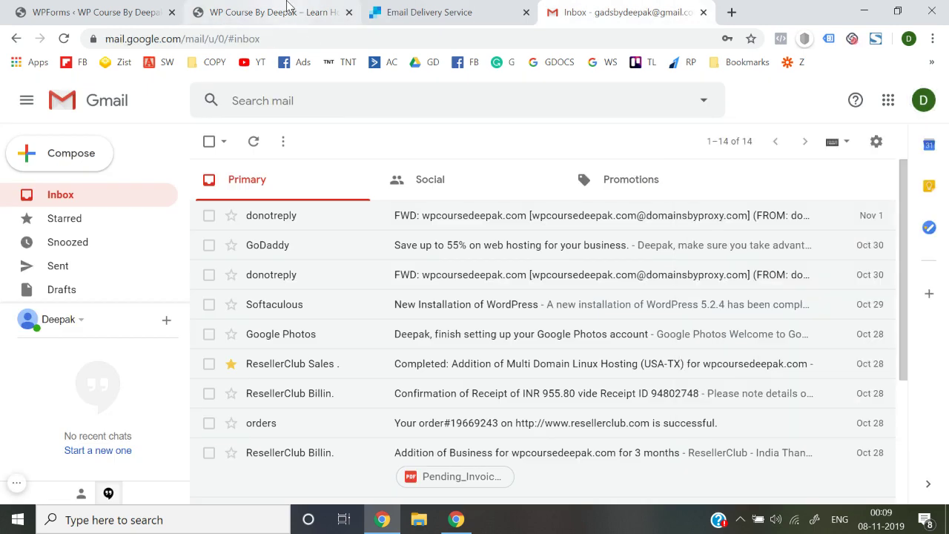
left_click(288, 7)
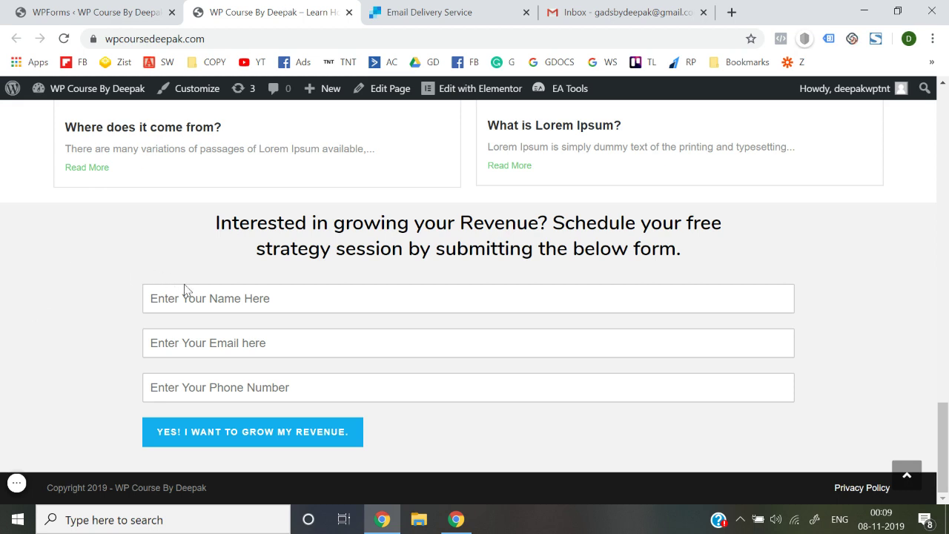
Step: Submit a test name, email and phone number through the revenue form, then switch to Gmail
left_click(210, 303)
type("abc")
key("Tab")
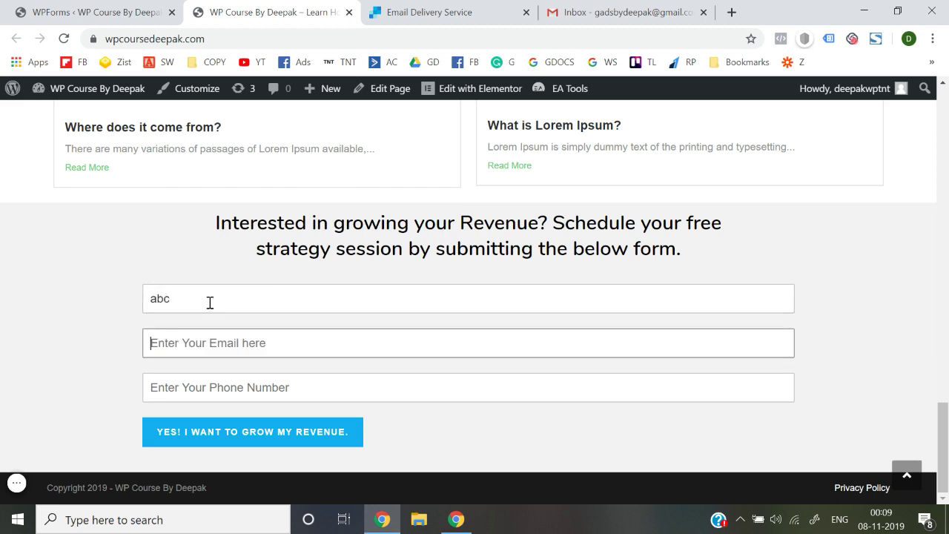
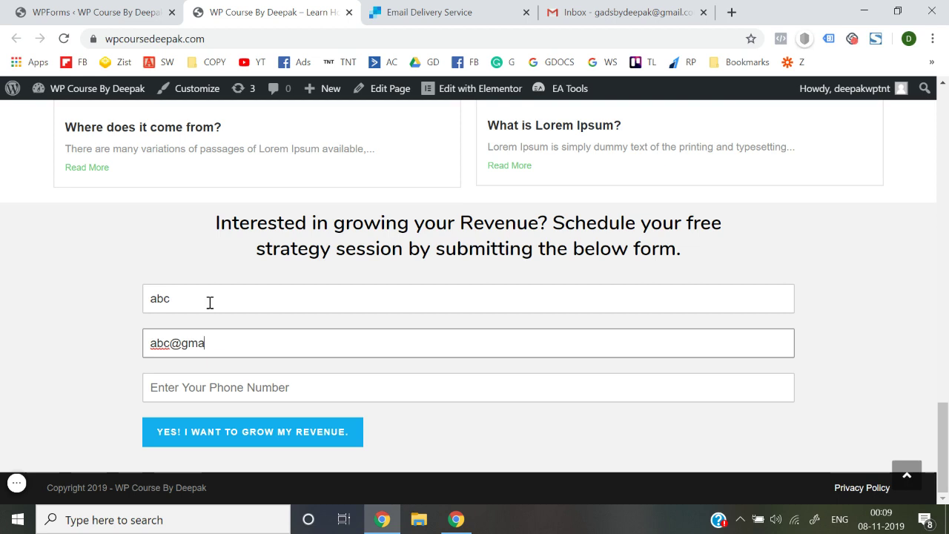
key("Tab")
type("1")
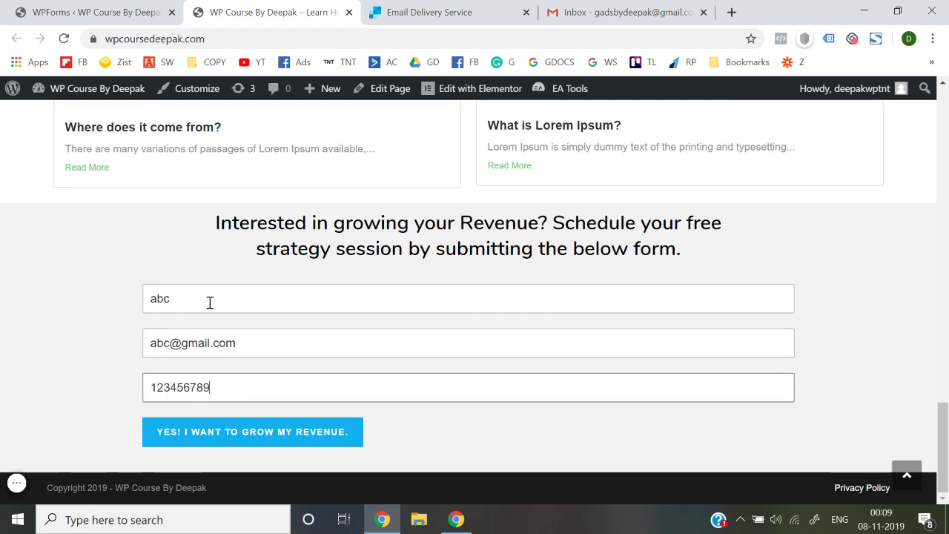
left_click(218, 444)
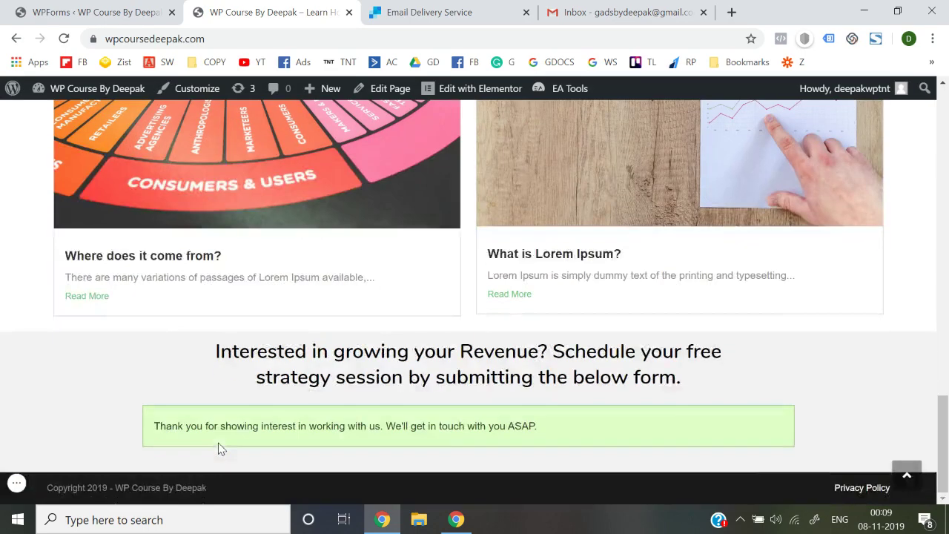
left_click(623, 12)
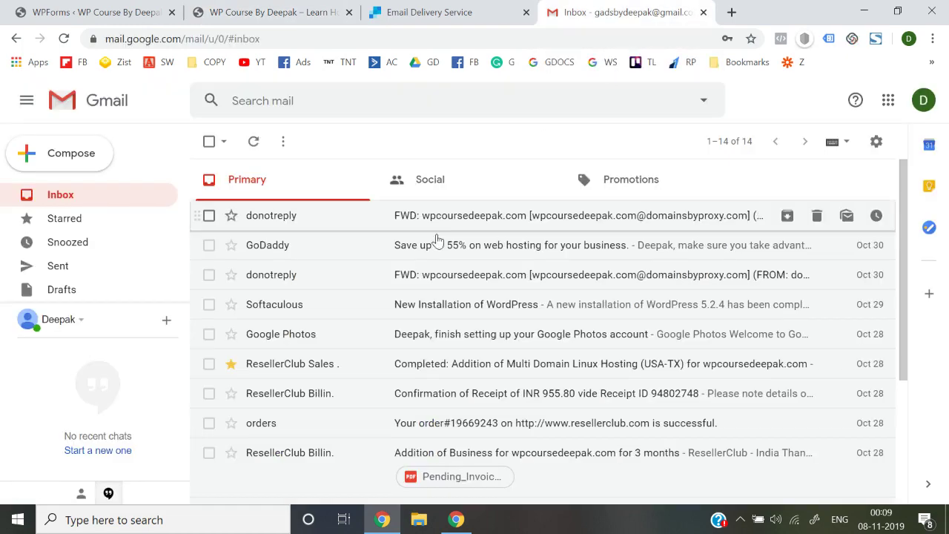
Step: Reload Gmail and open the Spam folder
left_click(63, 39)
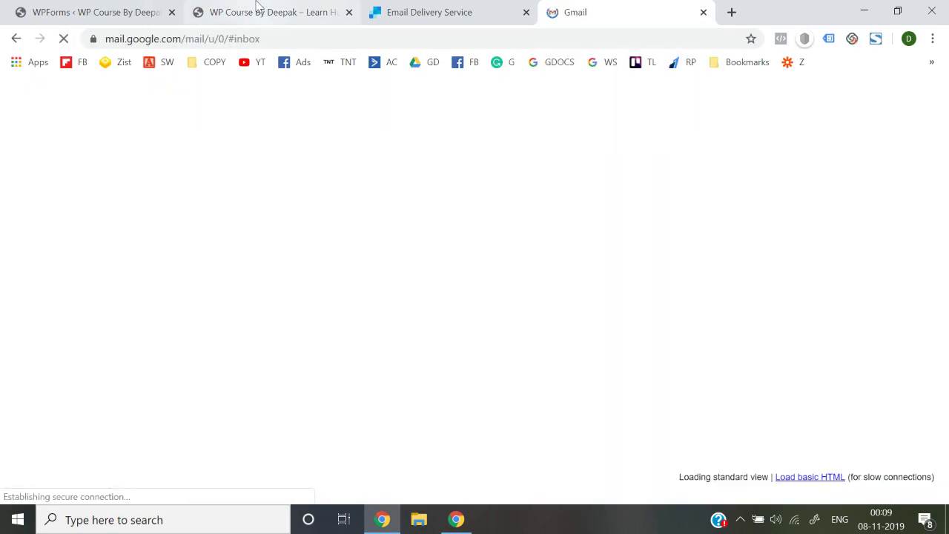
left_click(257, 9)
left_click(635, 9)
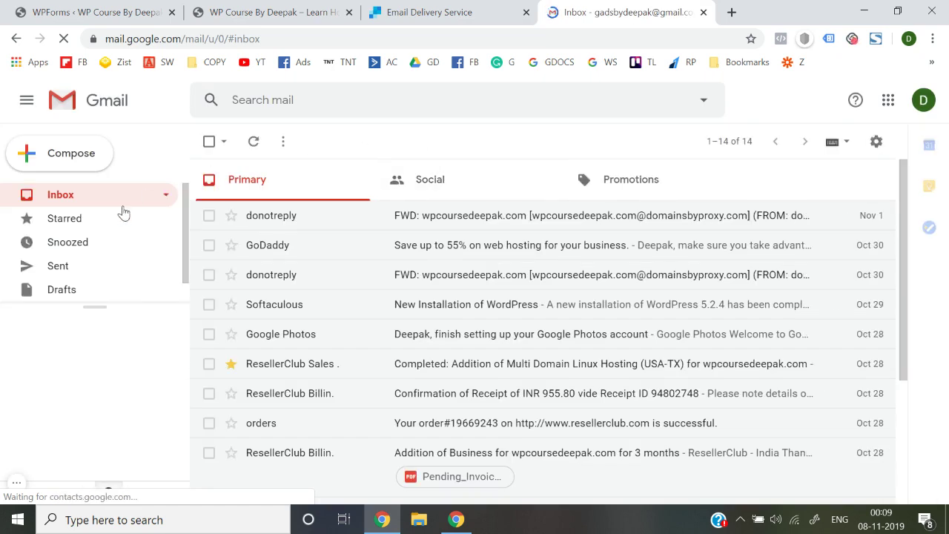
scroll(72, 288, "down", 1)
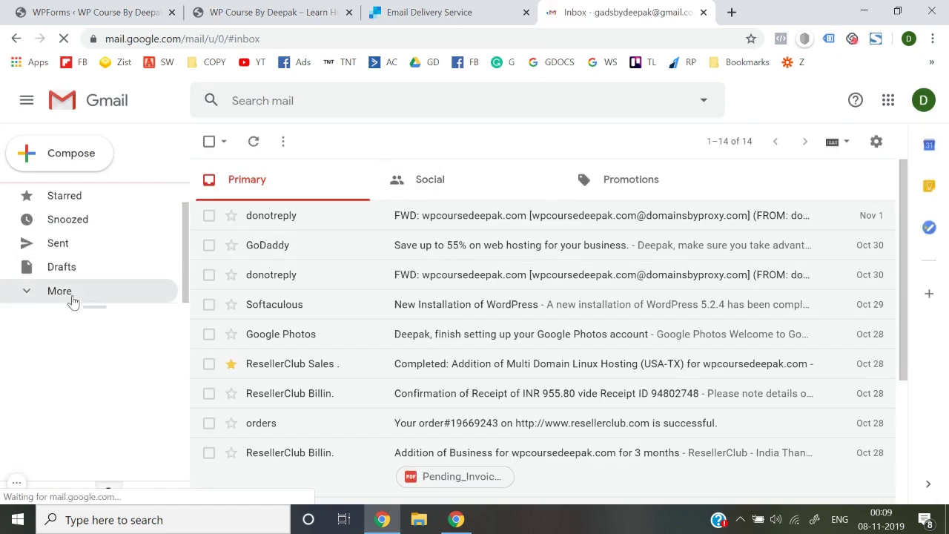
left_click(72, 291)
scroll(72, 300, "down", 3)
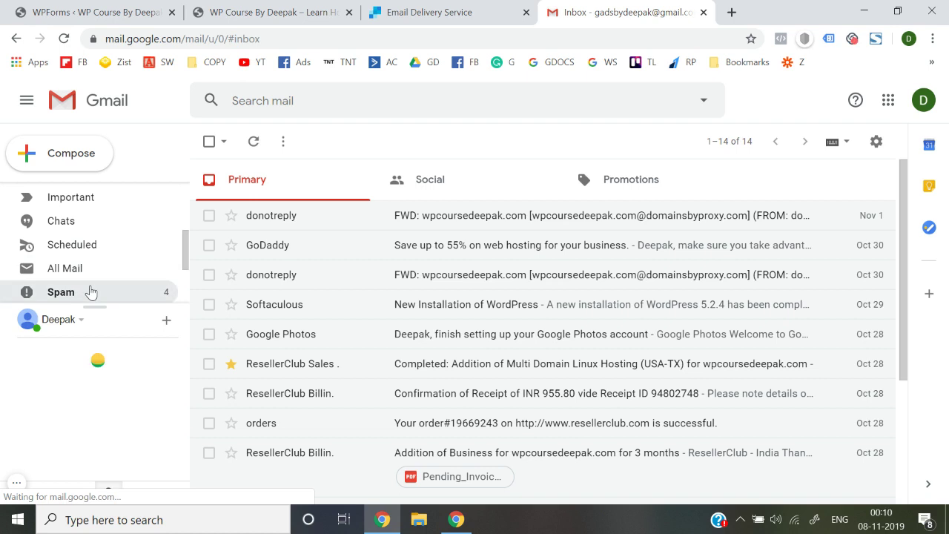
left_click(91, 291)
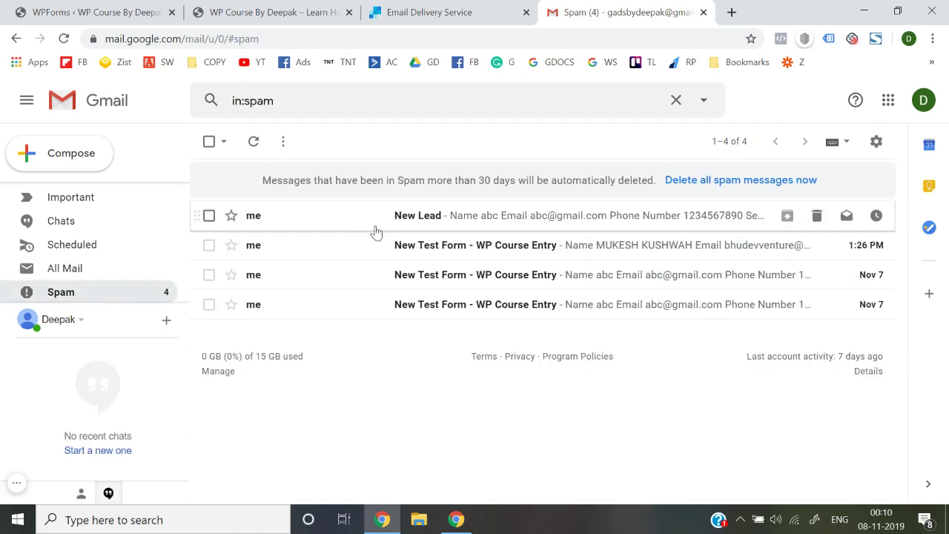
Step: Open the New Lead message and report it as not spam
left_click(412, 215)
scroll(412, 344, "down", 5)
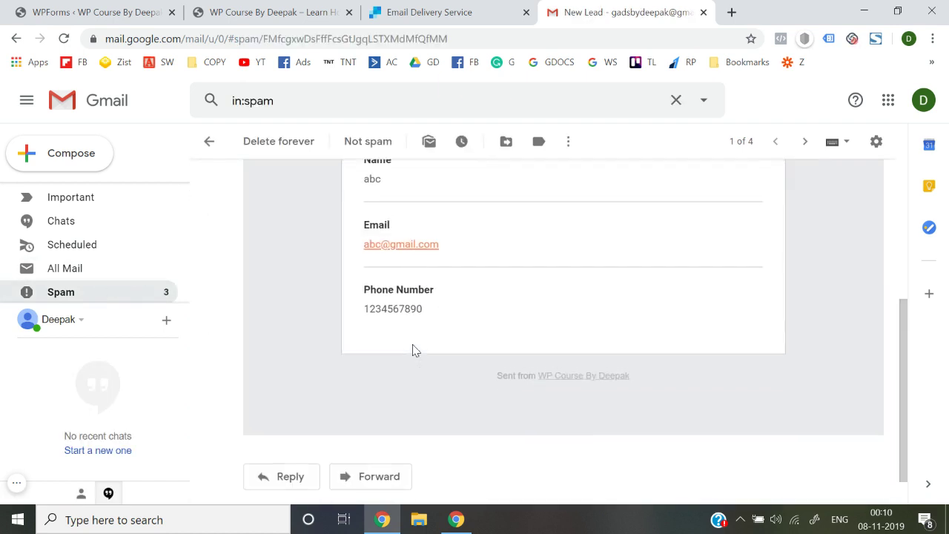
scroll(412, 346, "up", 4)
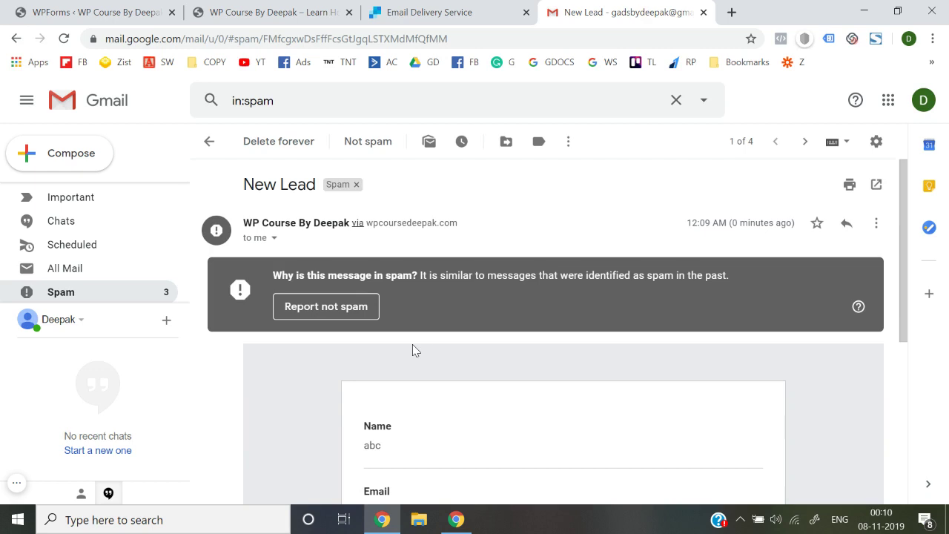
left_click(341, 312)
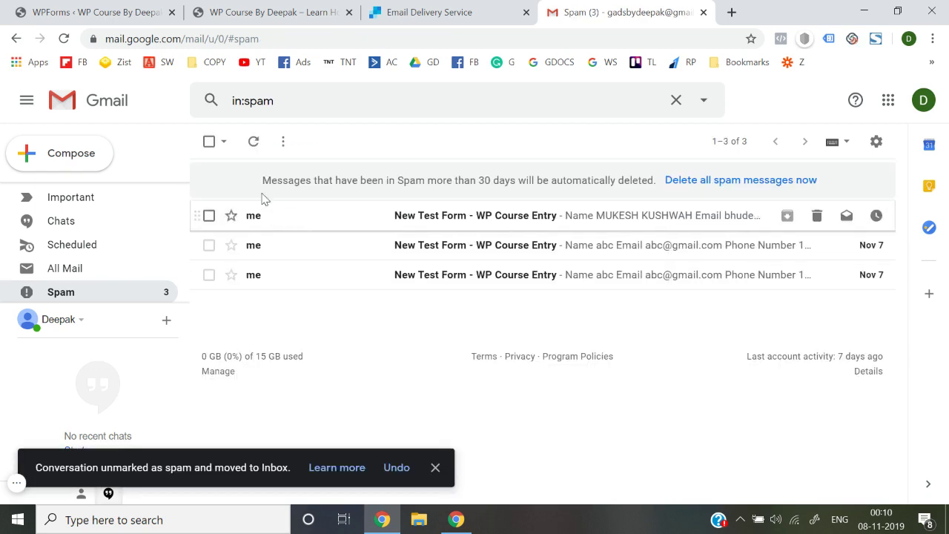
Step: Read the first New Test Form message in Spam
left_click(532, 216)
scroll(525, 350, "down", 4)
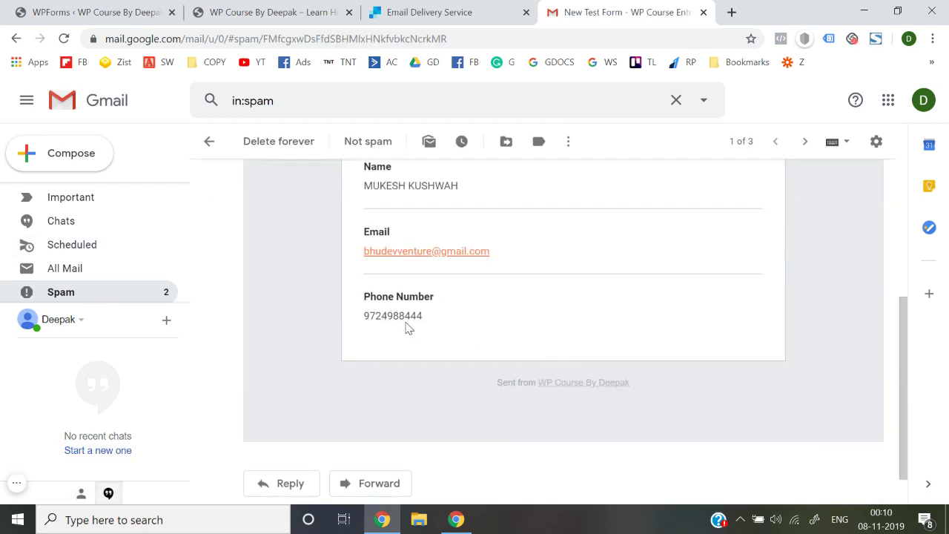
scroll(406, 327, "up", 1)
scroll(415, 315, "up", 3)
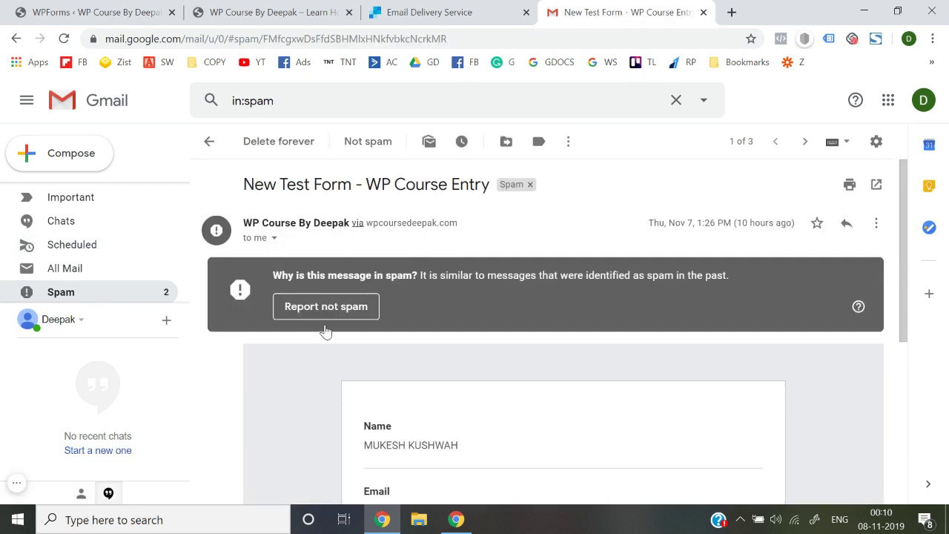
scroll(334, 352, "down", 3)
scroll(399, 340, "up", 3)
left_click(209, 142)
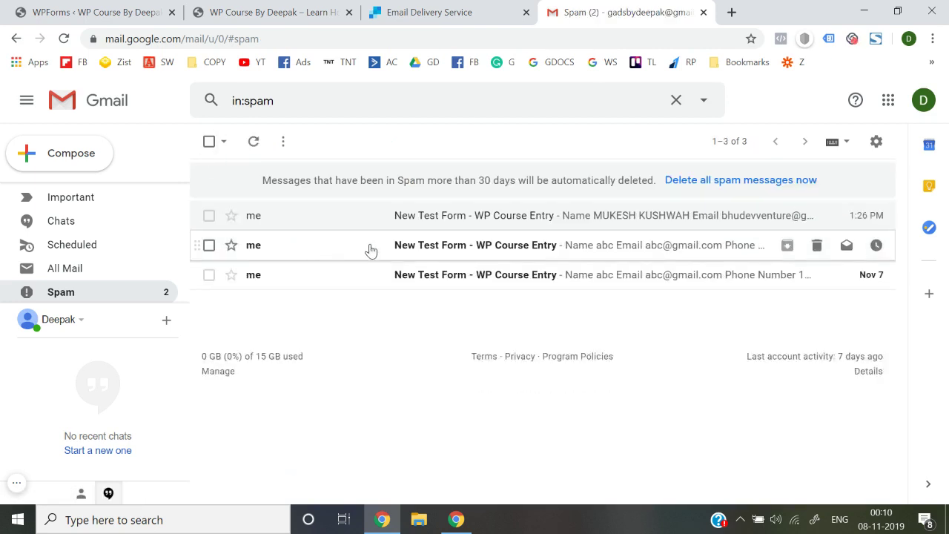
Step: Check the remaining two spam messages, then go back to the inbox
left_click(371, 251)
scroll(344, 377, "down", 3)
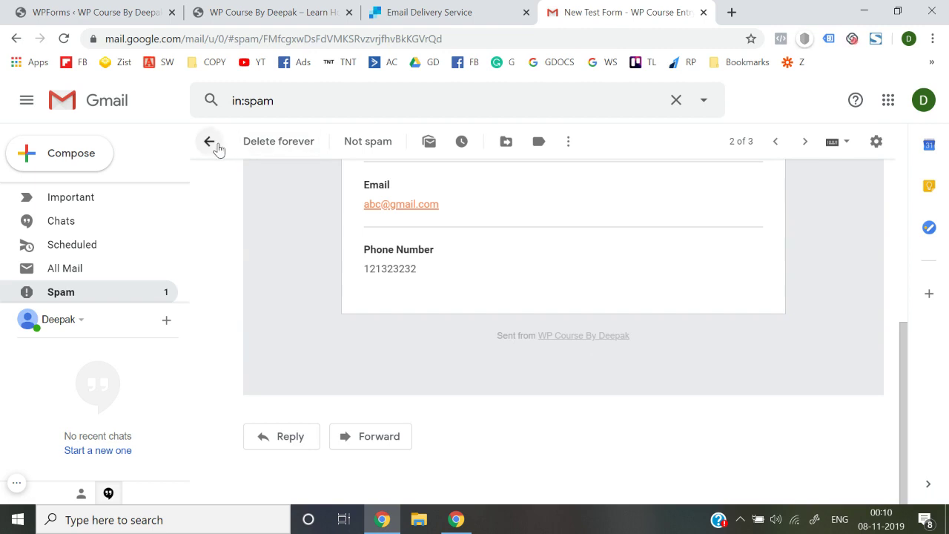
left_click(216, 147)
left_click(351, 276)
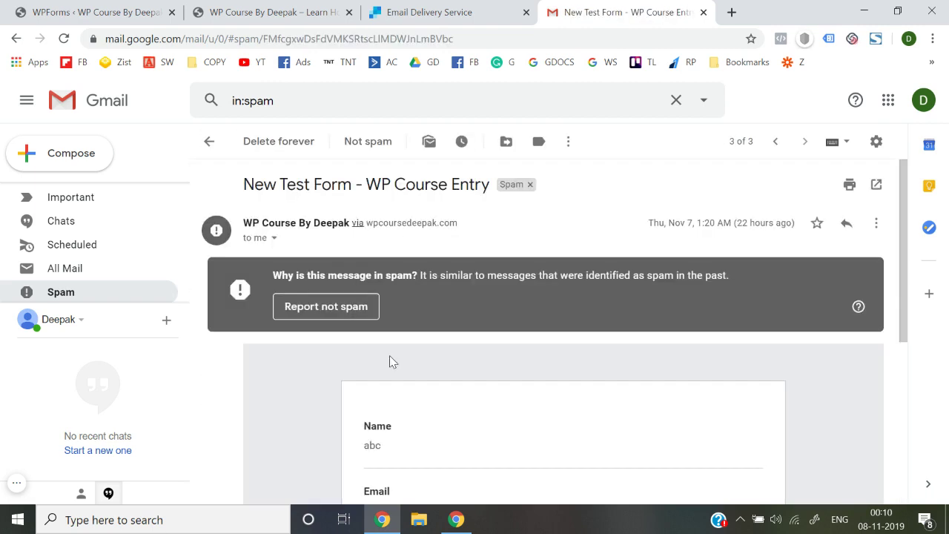
scroll(392, 361, "down", 5)
scroll(292, 300, "up", 5)
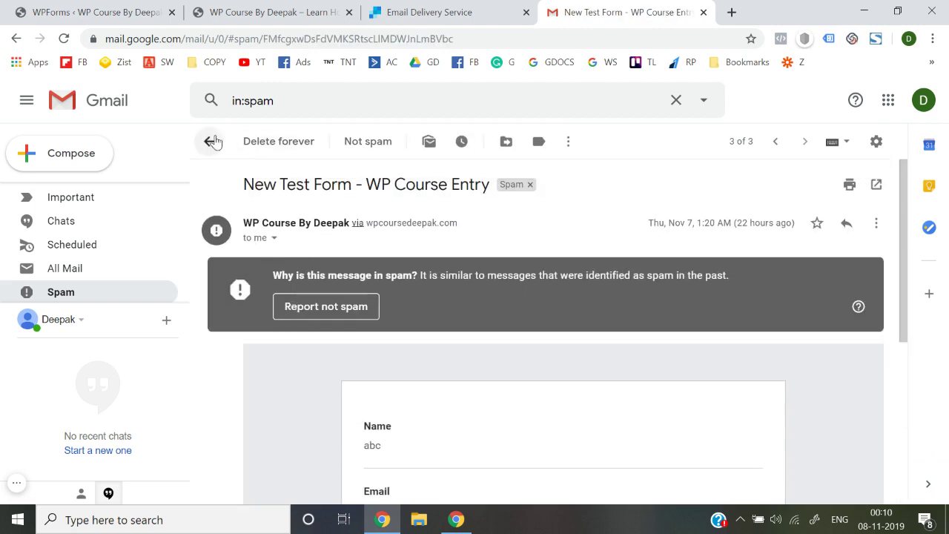
left_click(209, 141)
scroll(154, 219, "up", 3)
left_click(114, 197)
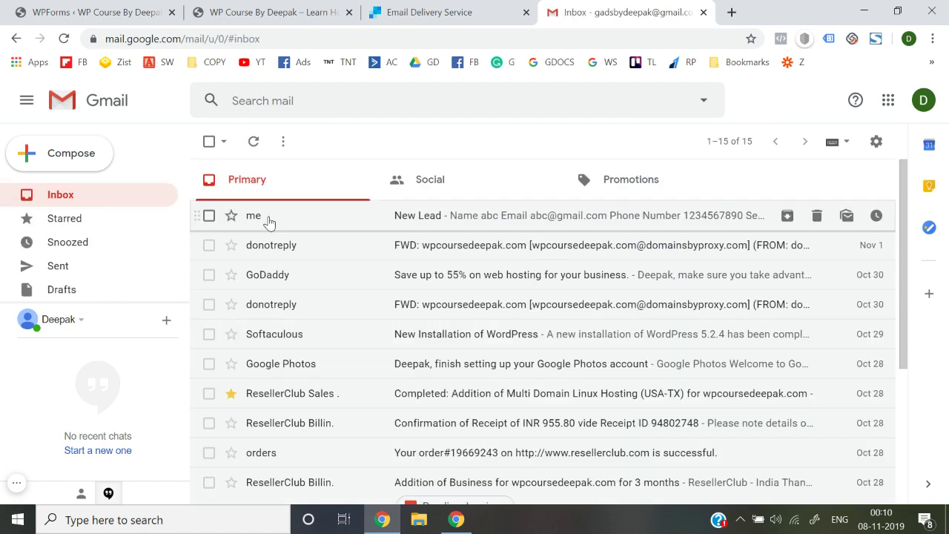
Step: Look through the live site, WPForms admin and SendGrid tabs, ending on WP Course By Deepak
left_click(334, 6)
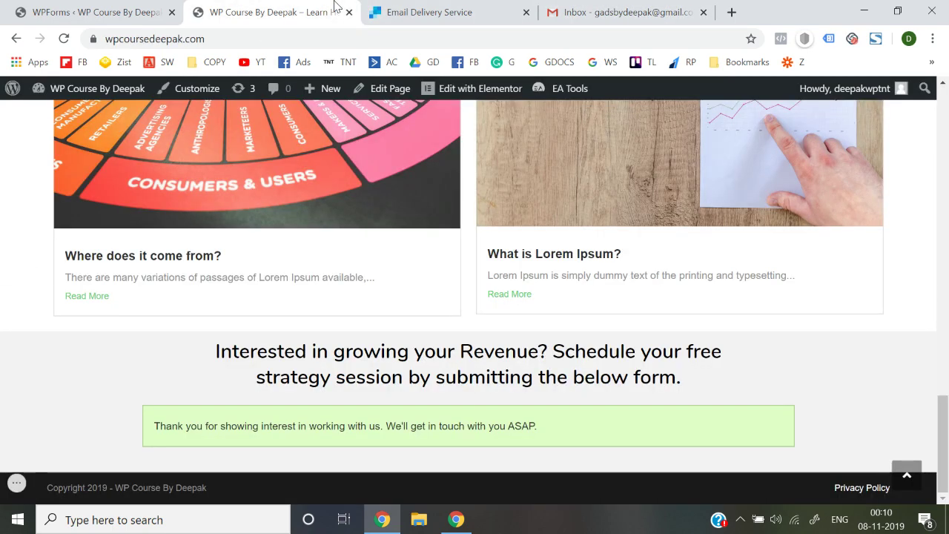
scroll(25, 241, "up", 1)
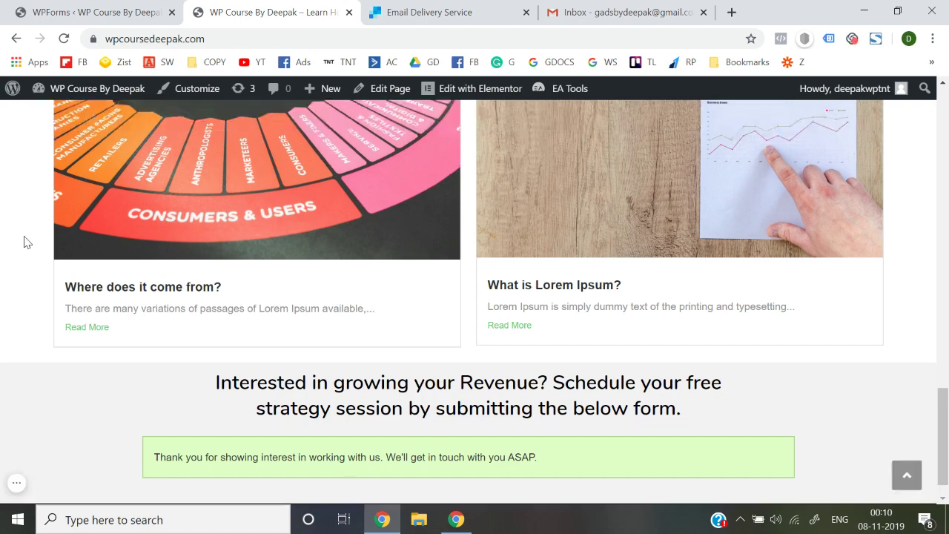
scroll(25, 239, "up", 15)
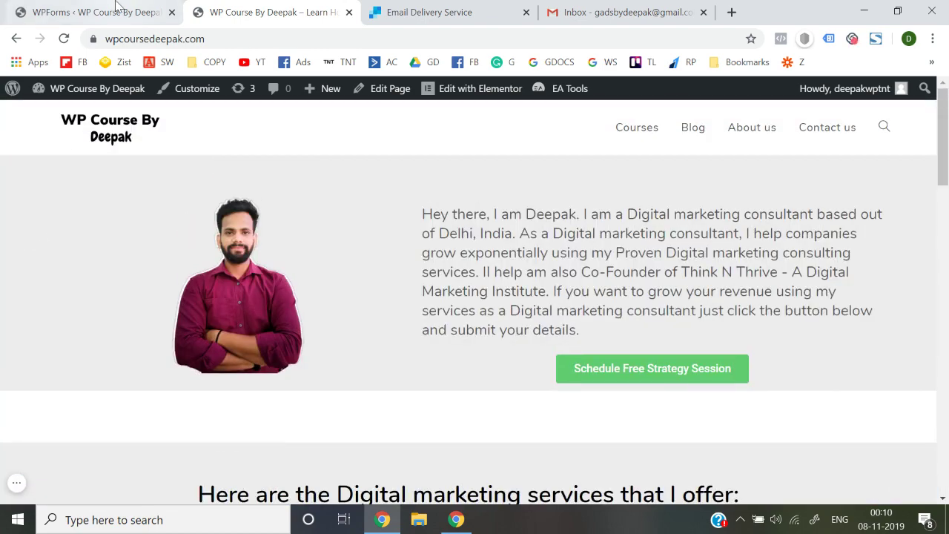
left_click(115, 6)
left_click(478, 7)
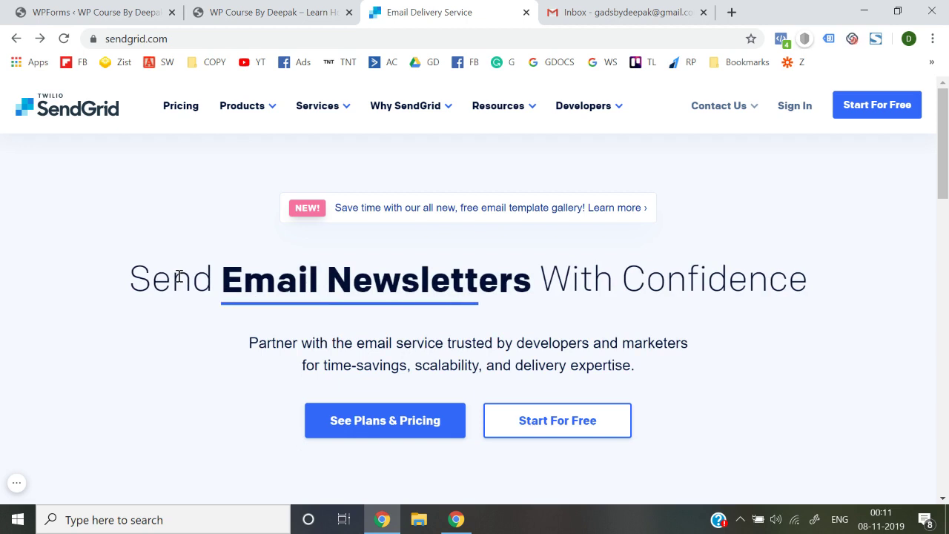
left_click(273, 8)
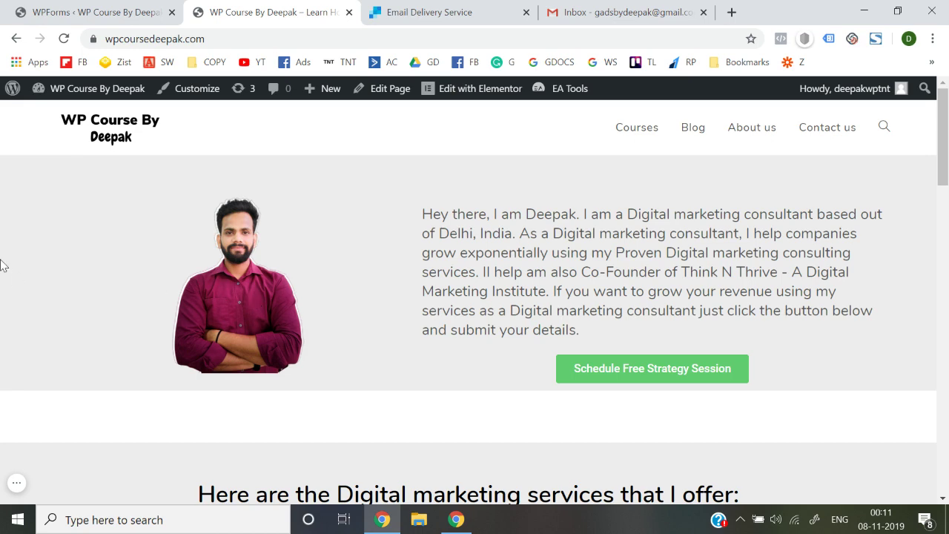
Step: Scroll down to the form and reload the homepage to clear the thank-you message
scroll(420, 304, "down", 4)
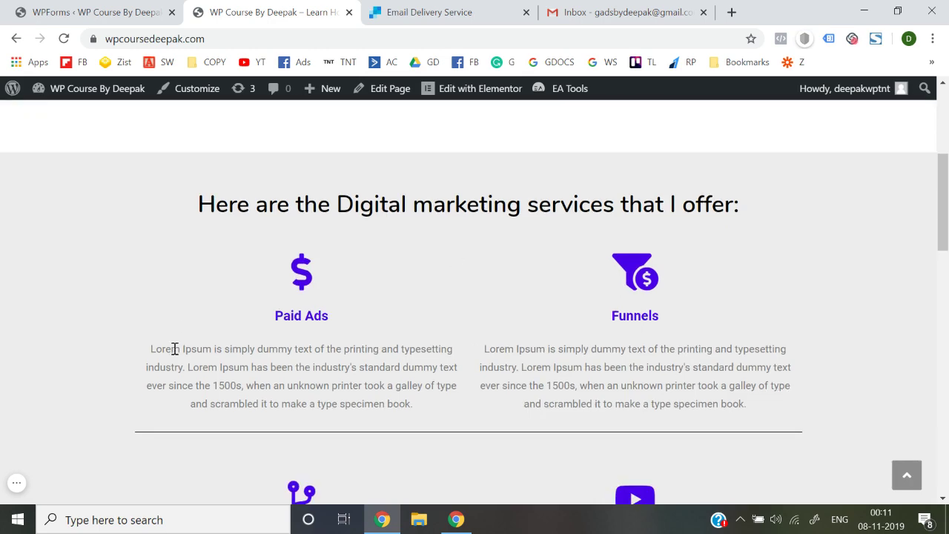
scroll(174, 347, "down", 5)
scroll(173, 354, "down", 1)
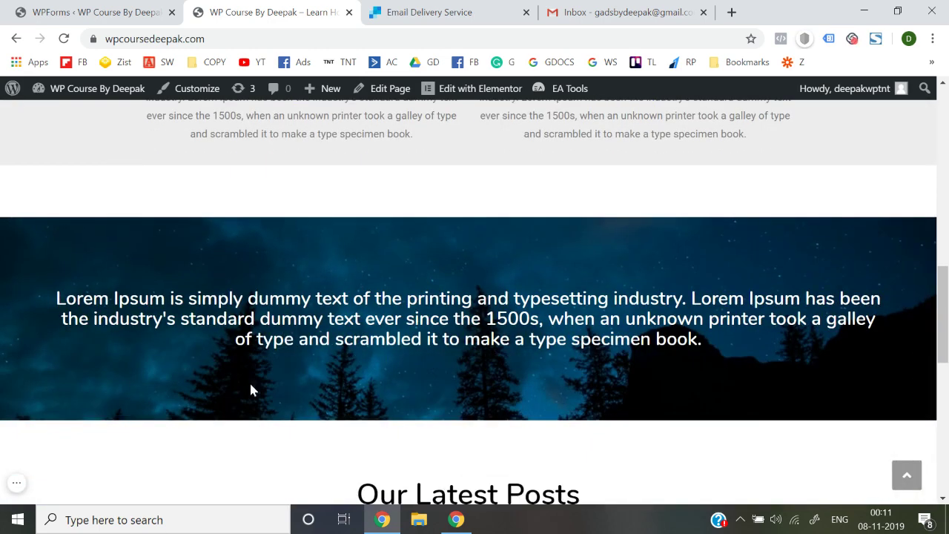
scroll(251, 390, "down", 1)
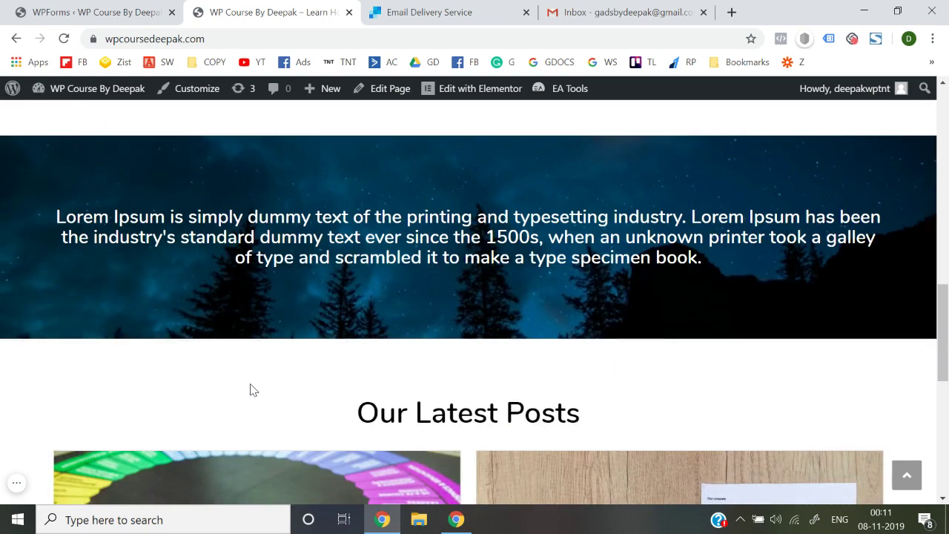
scroll(250, 390, "down", 3)
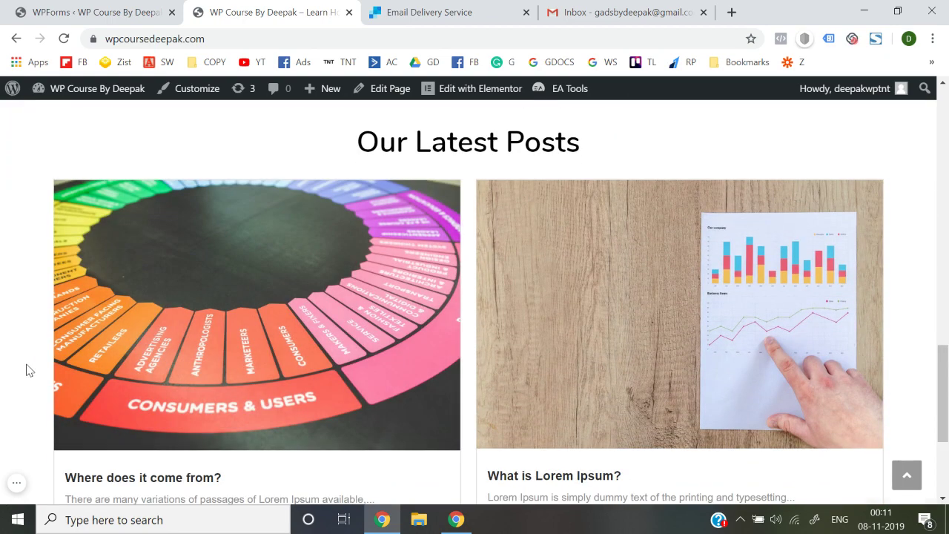
scroll(247, 244, "down", 2)
scroll(264, 318, "down", 1)
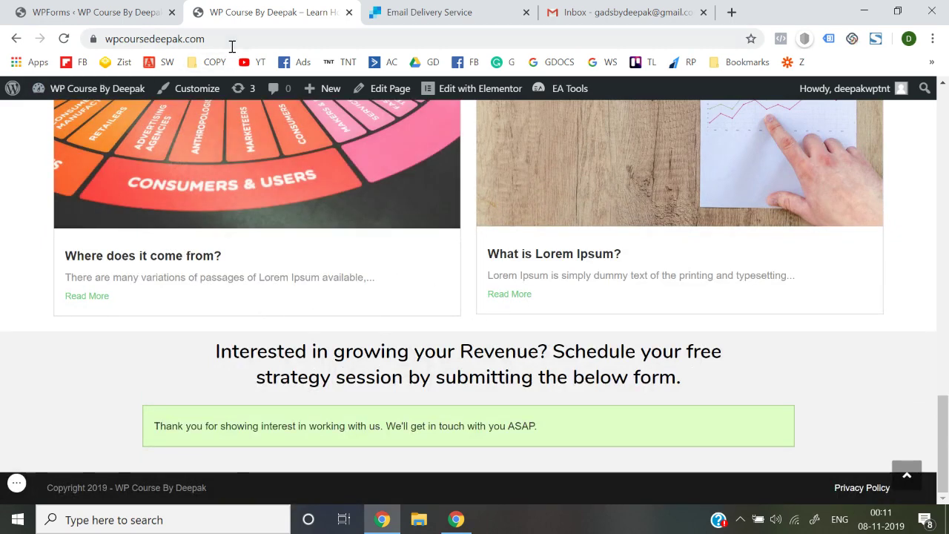
left_click(231, 46)
key("Return")
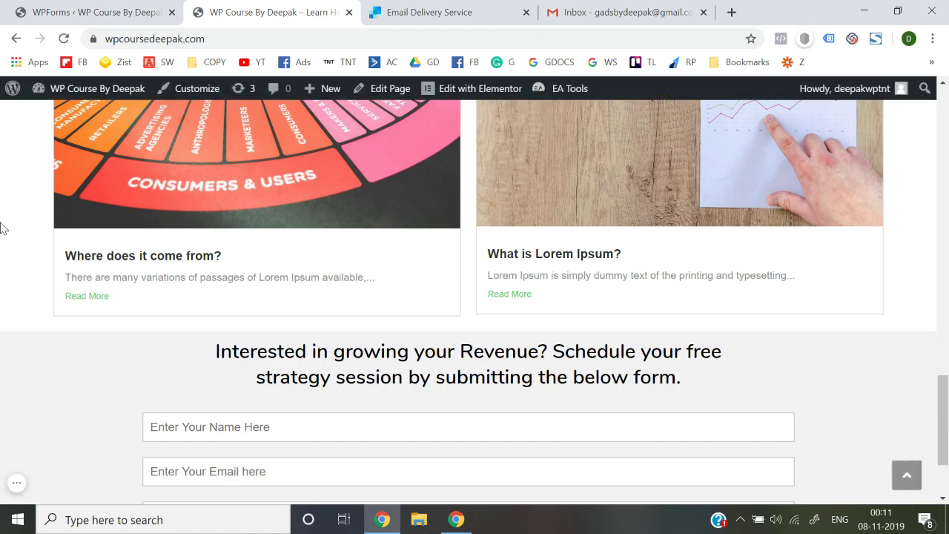
scroll(2, 227, "down", 2)
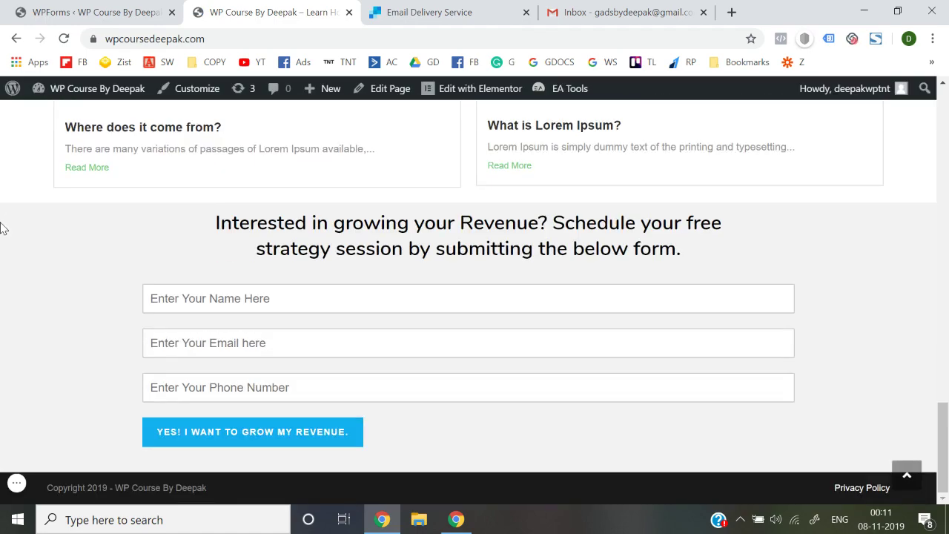
scroll(2, 227, "up", 15)
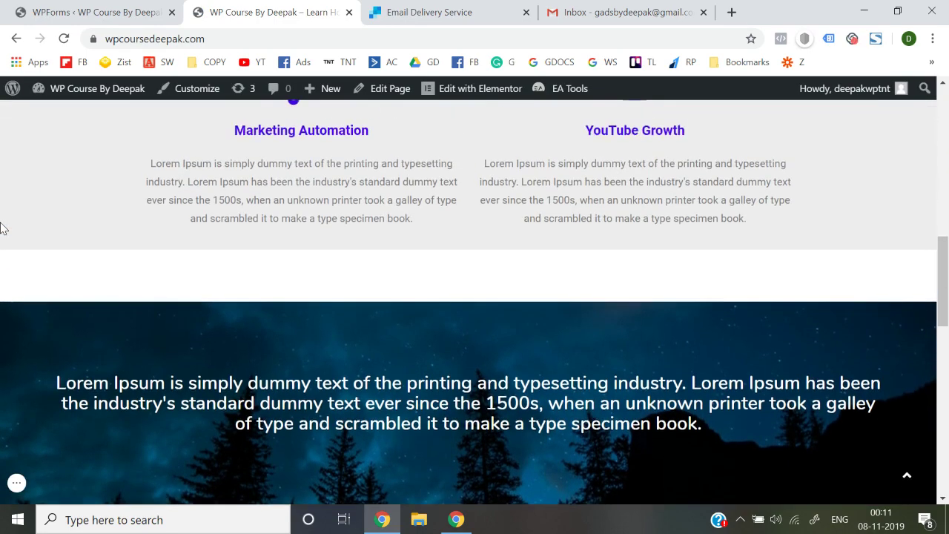
scroll(2, 228, "up", 1)
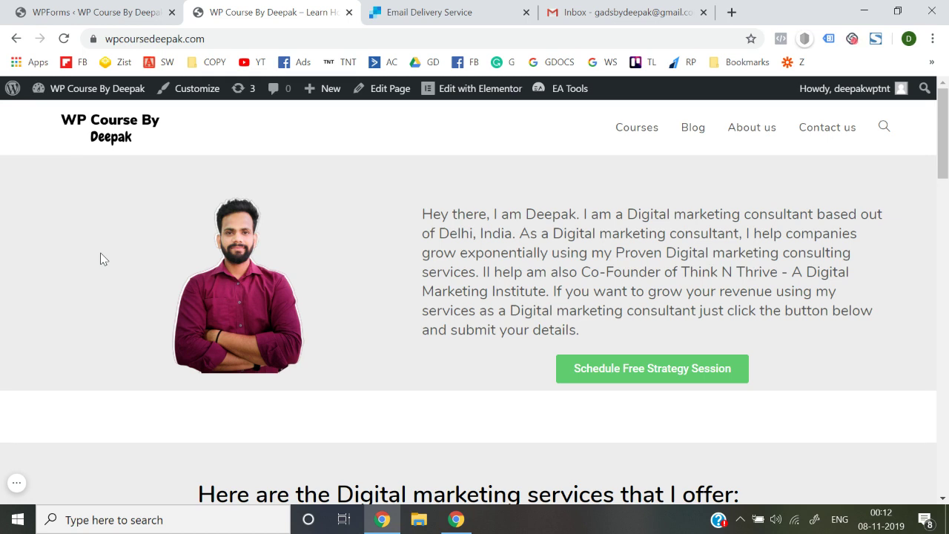
scroll(104, 258, "down", 5)
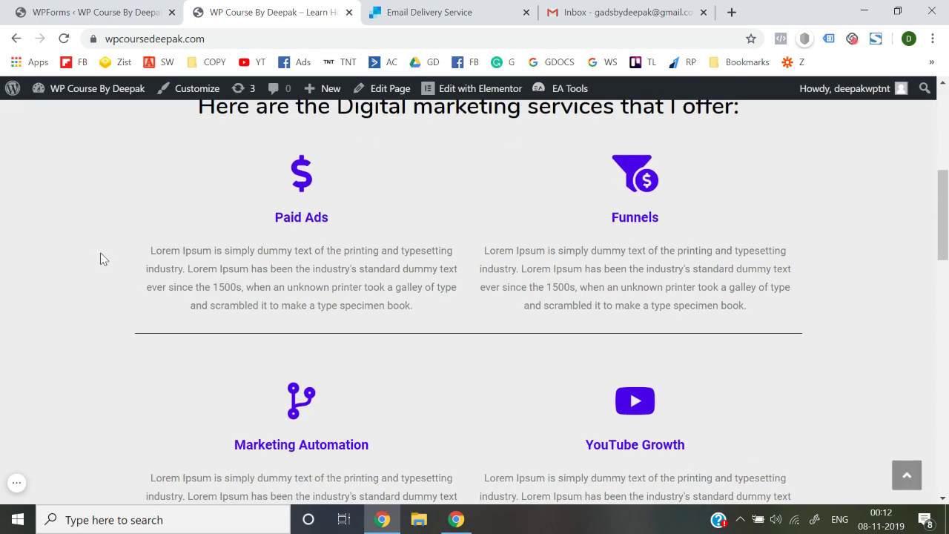
scroll(104, 258, "down", 15)
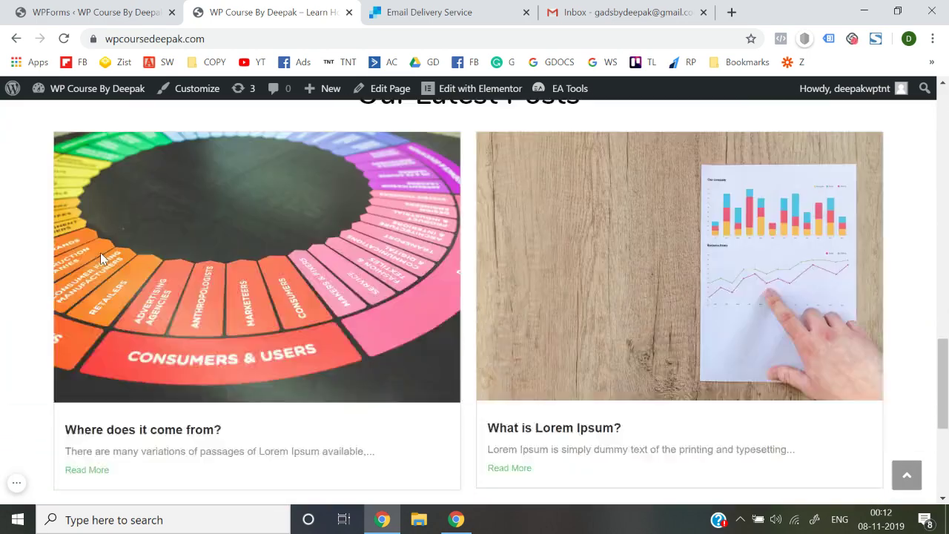
scroll(103, 258, "up", 4)
scroll(101, 258, "up", 10)
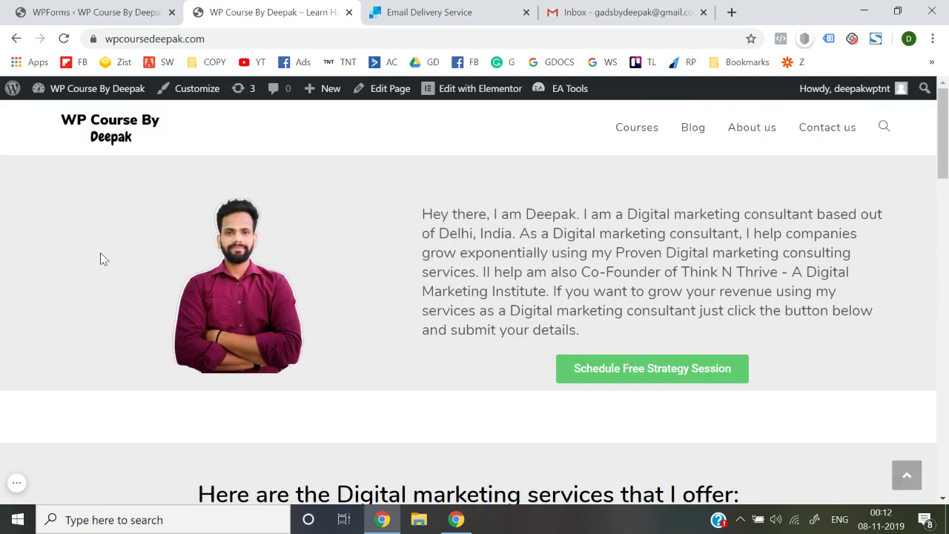
scroll(104, 258, "down", 6)
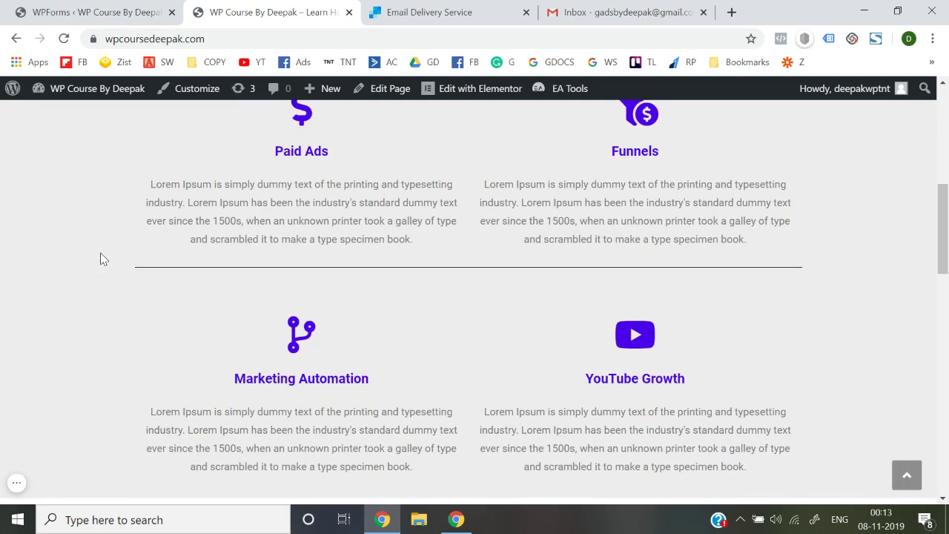
scroll(103, 258, "up", 6)
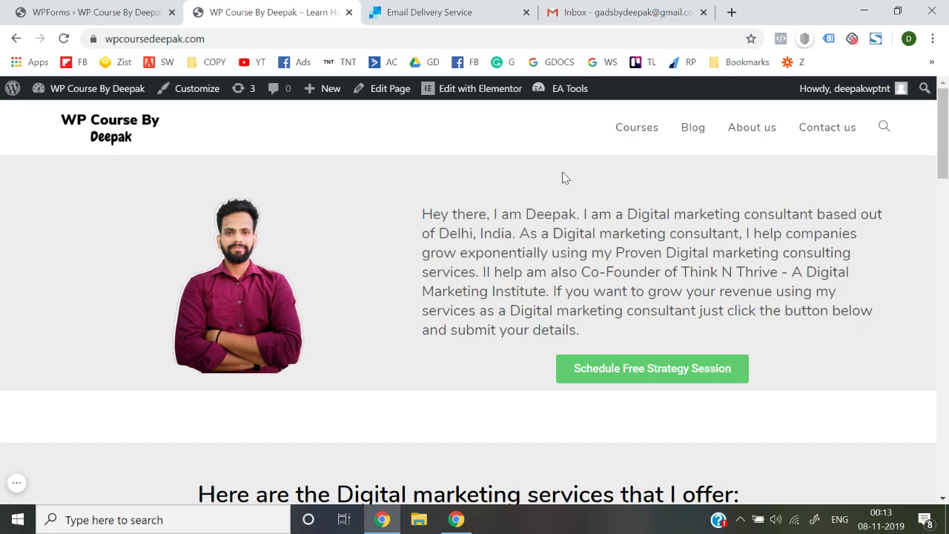
scroll(564, 178, "down", 10)
scroll(307, 344, "down", 5)
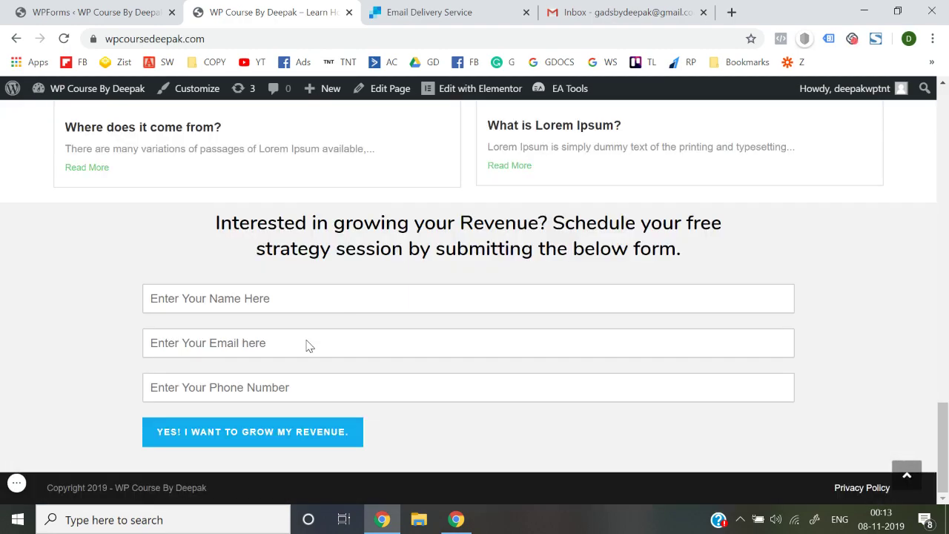
scroll(307, 343, "up", 15)
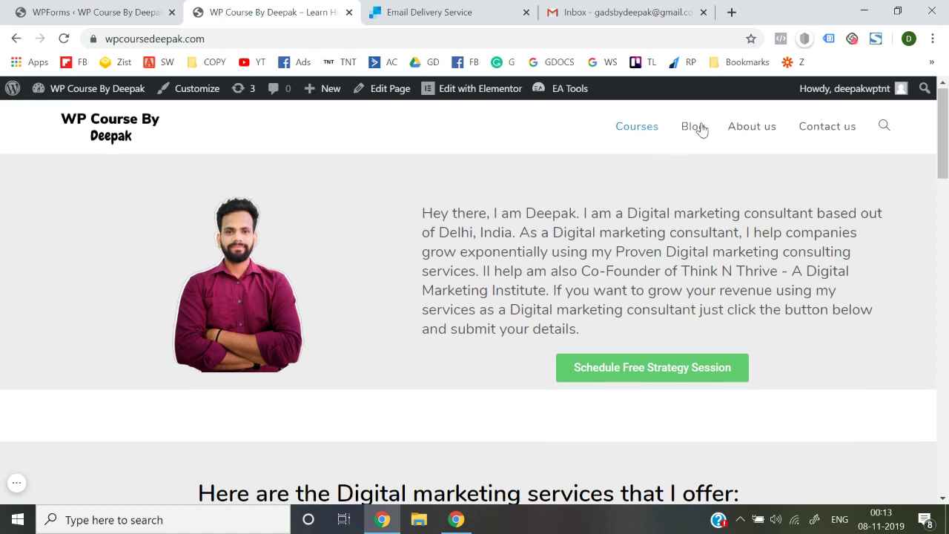
Step: Browse the Blog page, then switch to the Courses page from the site menu
left_click(698, 126)
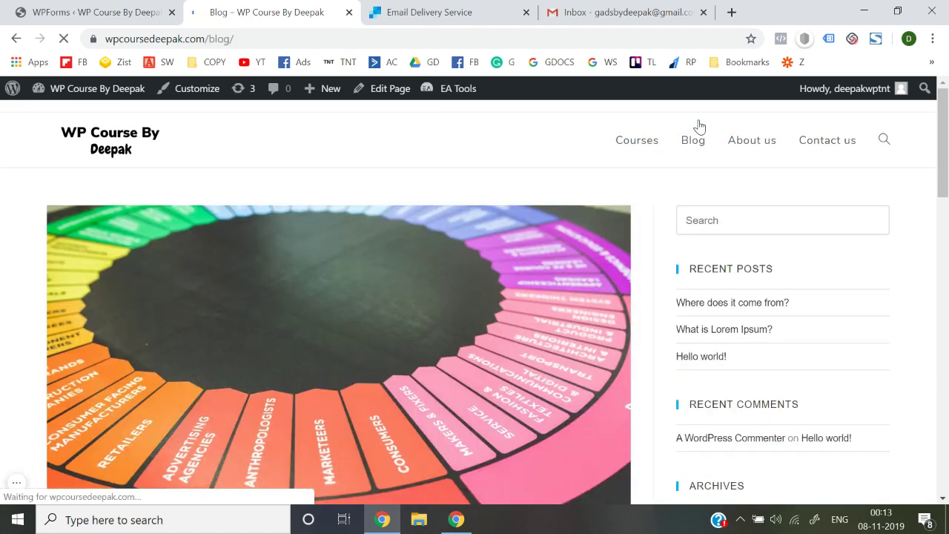
scroll(614, 296, "down", 15)
scroll(614, 296, "up", 15)
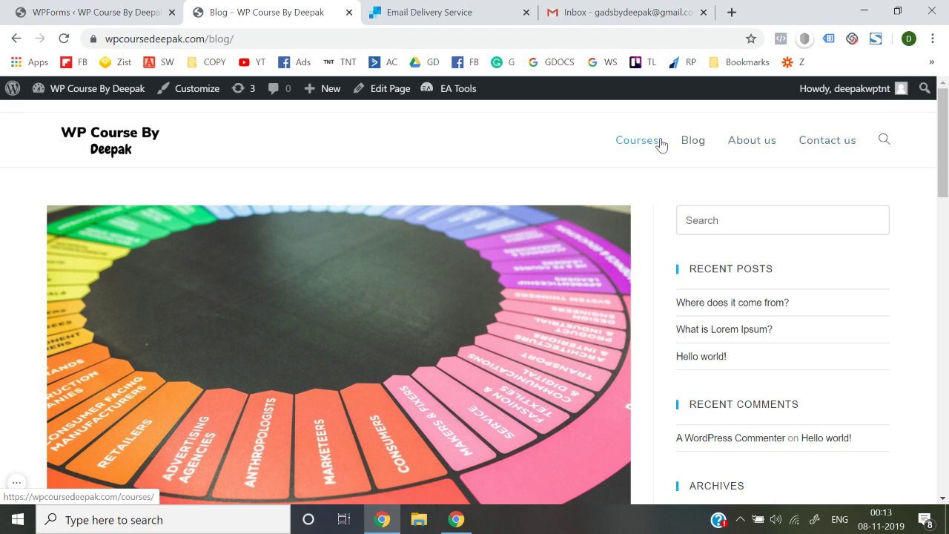
left_click(635, 143)
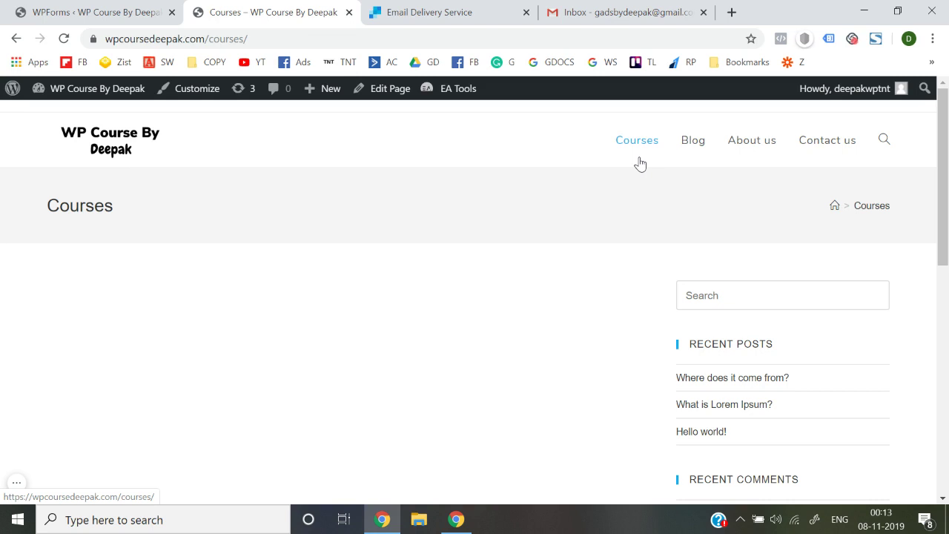
Step: Return to the WordPress admin and start a new page under Pages
left_click(102, 129)
left_click(123, 9)
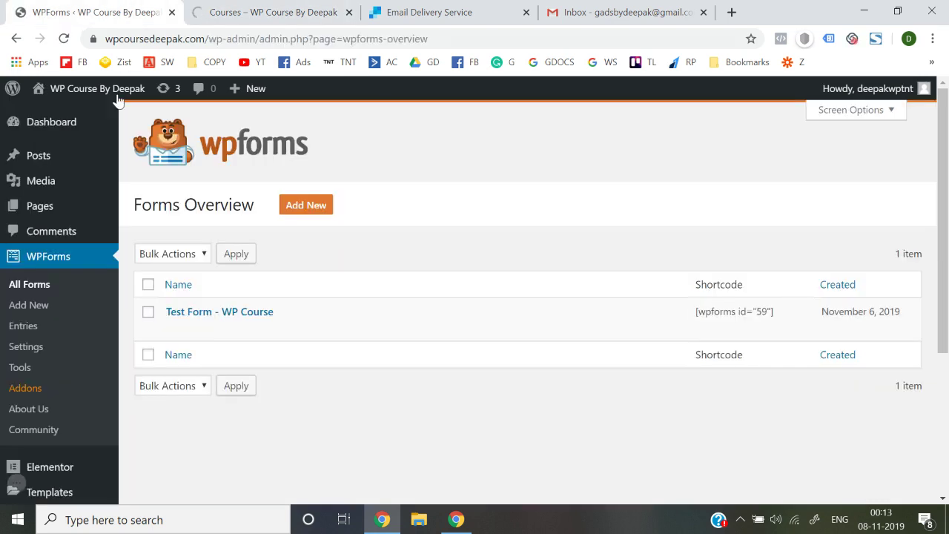
mouse_move(59, 210)
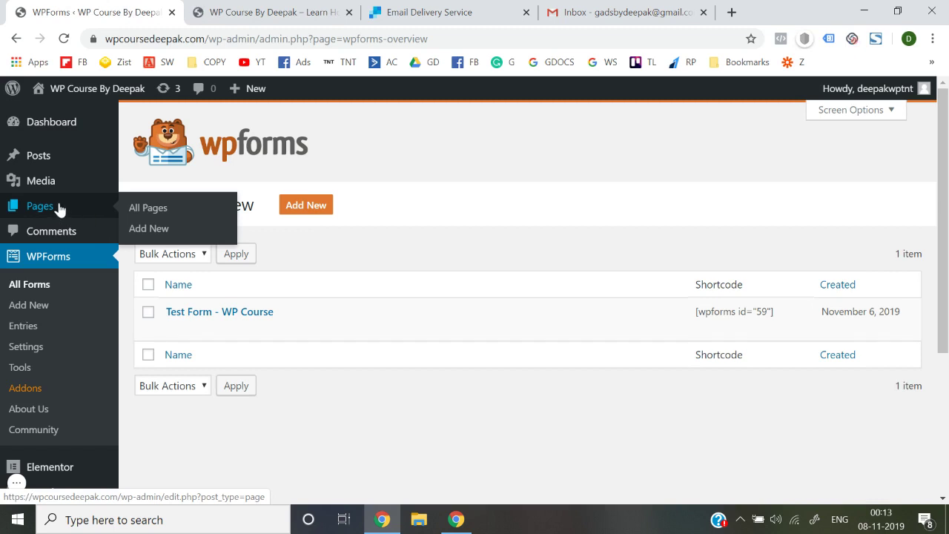
left_click(146, 231)
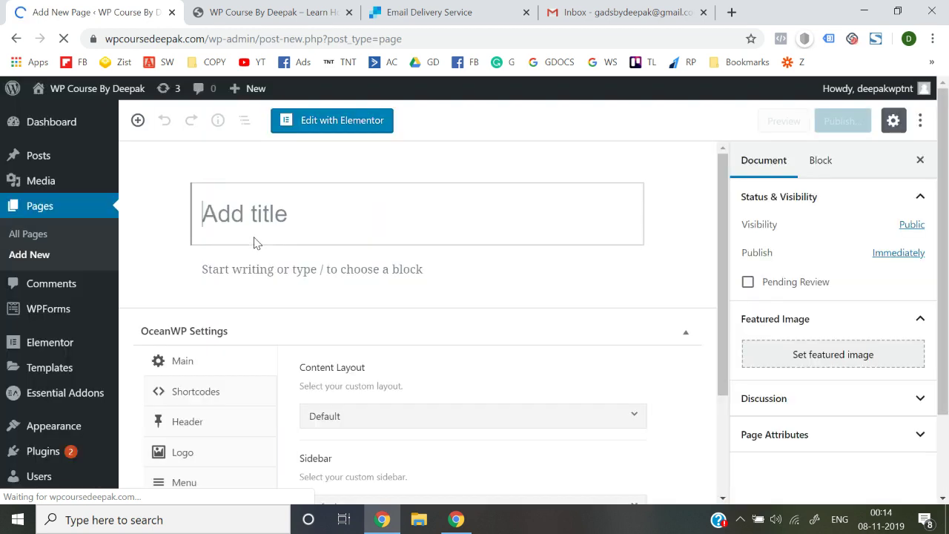
Step: Title the page 'Facebook Ads Course' and publish it
type("F")
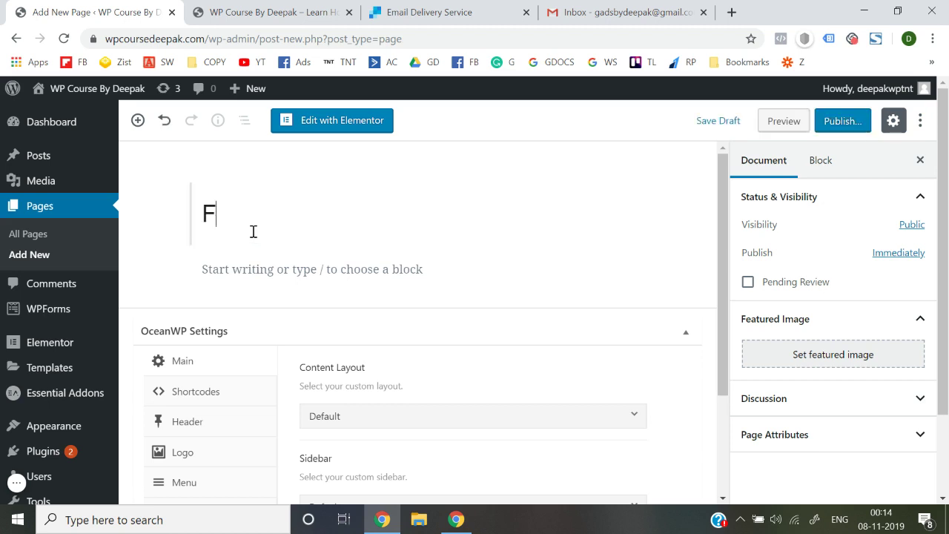
type("acebook Ads")
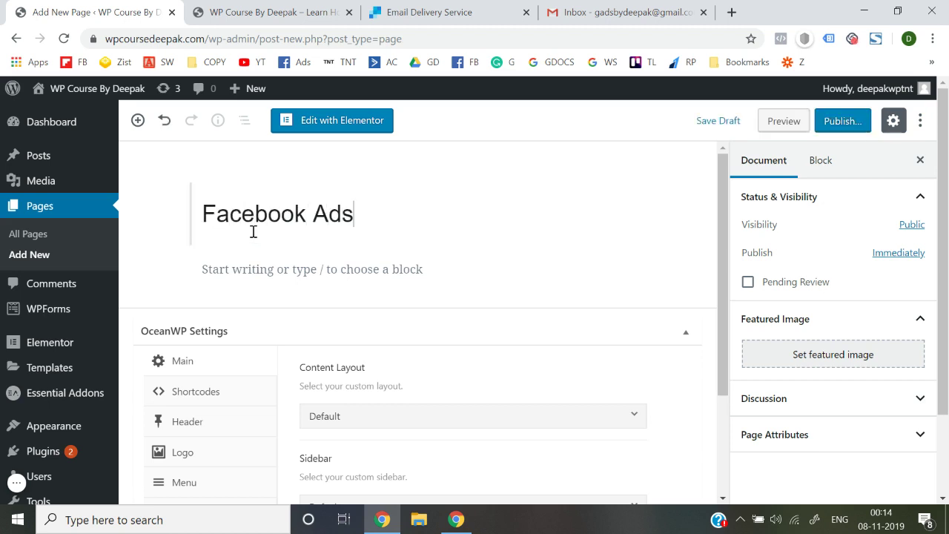
type(" Course")
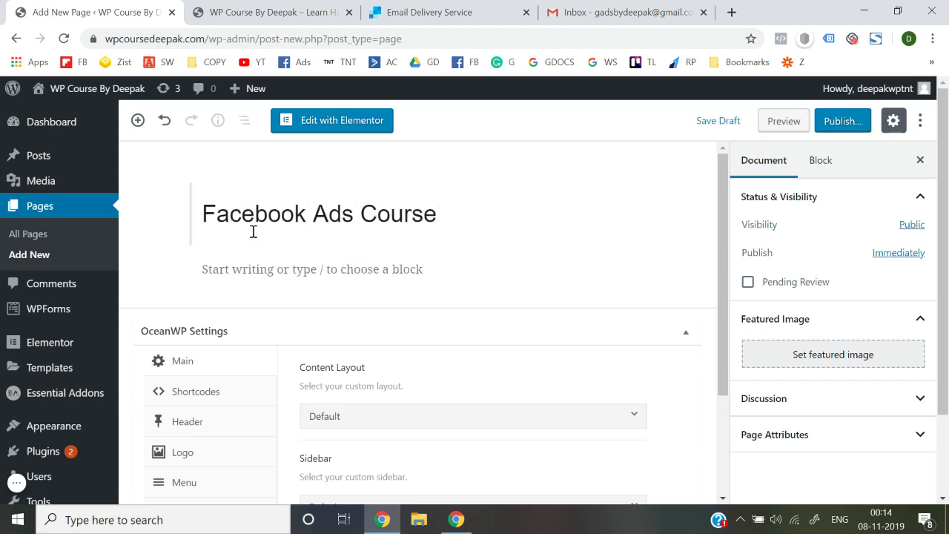
left_click(837, 123)
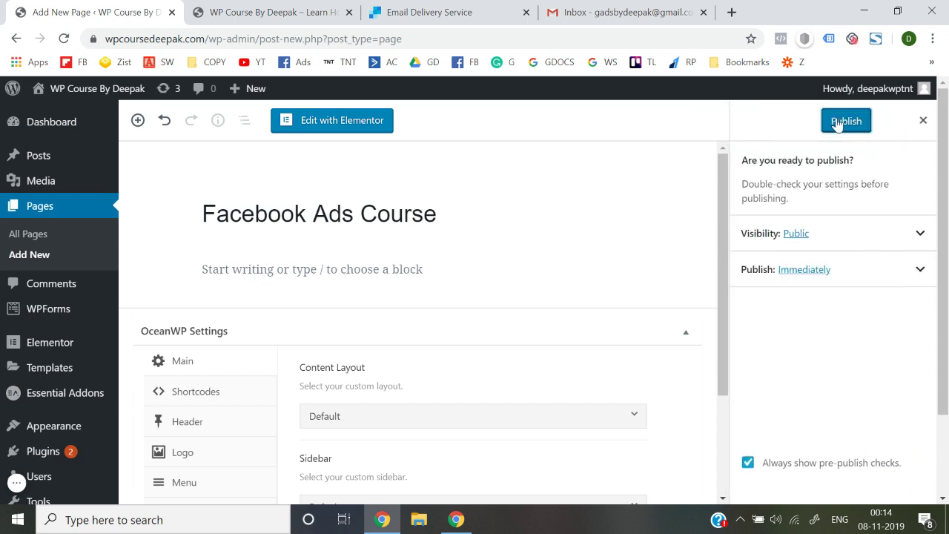
left_click(837, 122)
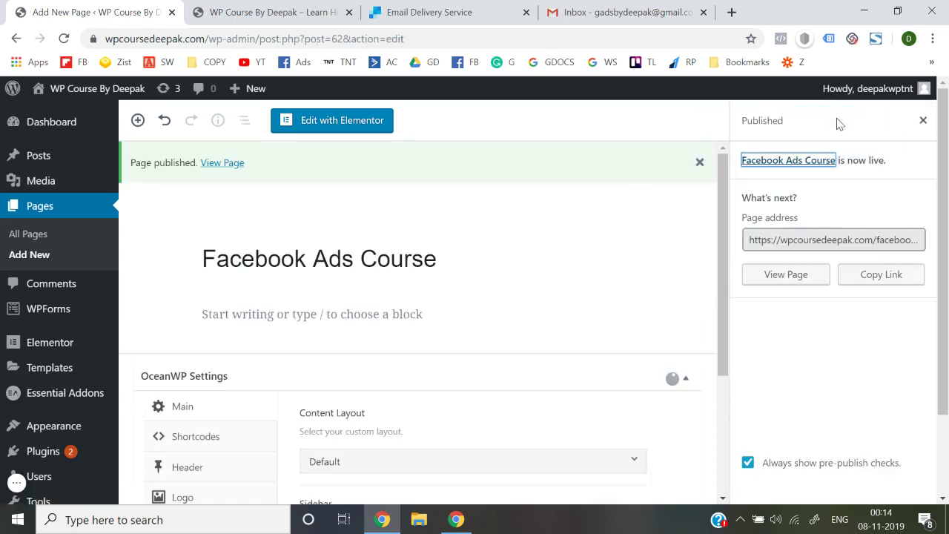
left_click(923, 120)
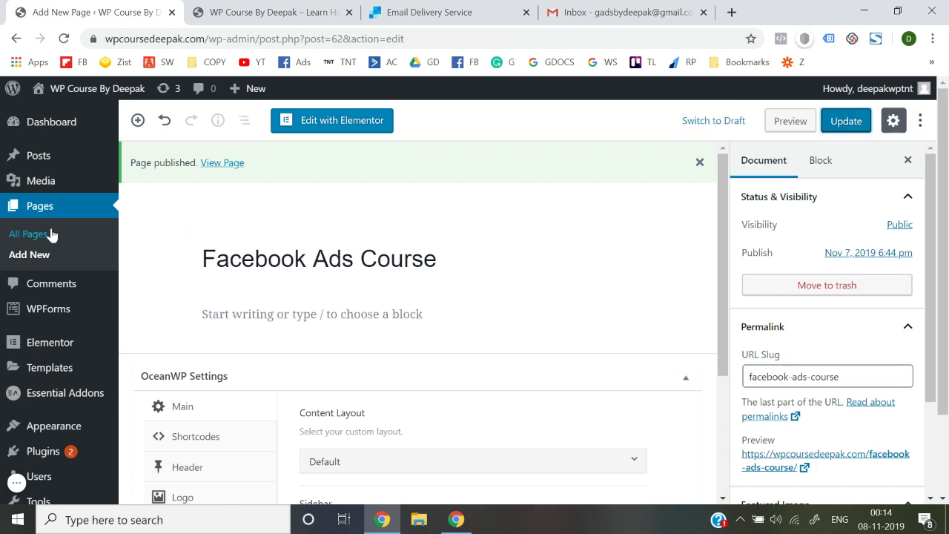
left_click(30, 254)
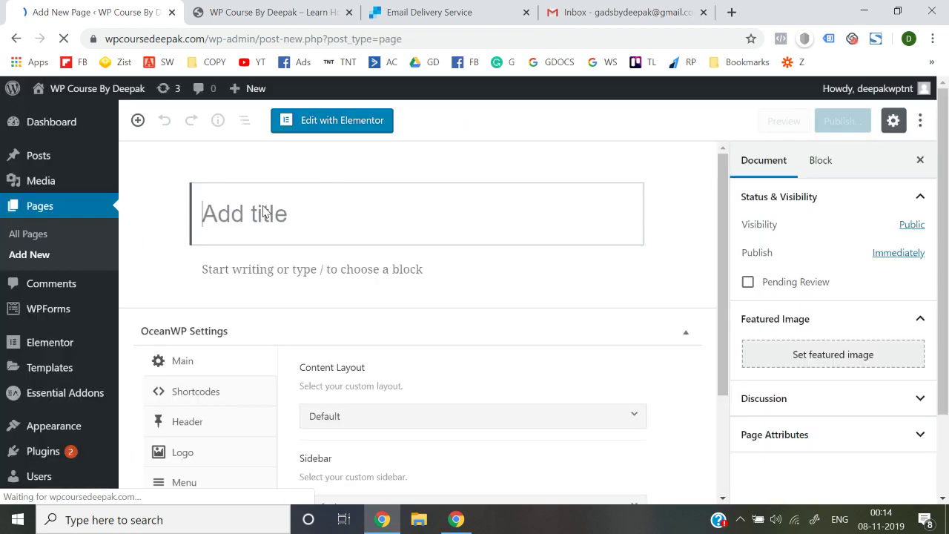
Step: Publish a new page titled 'Google Ads Course' and glance at the live site's homepage
type("Goo")
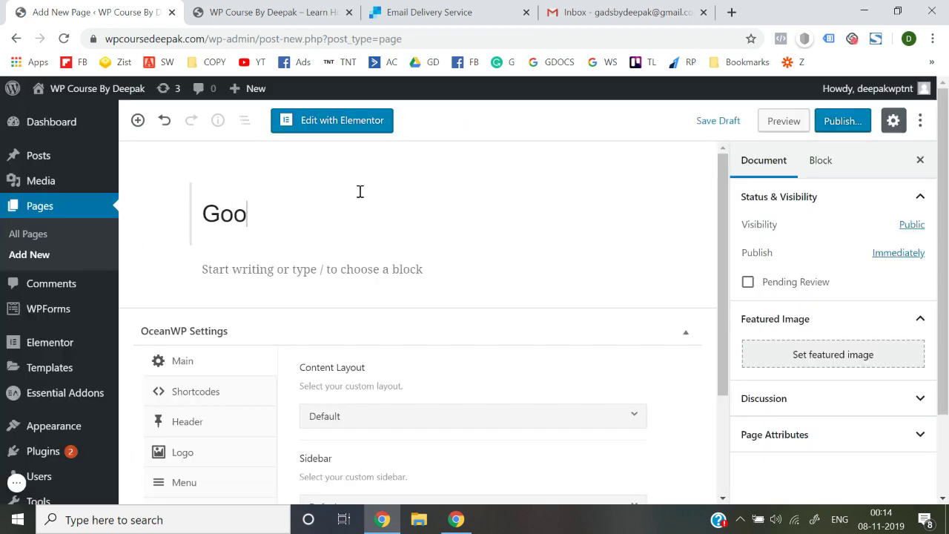
type("gle Ads Cou")
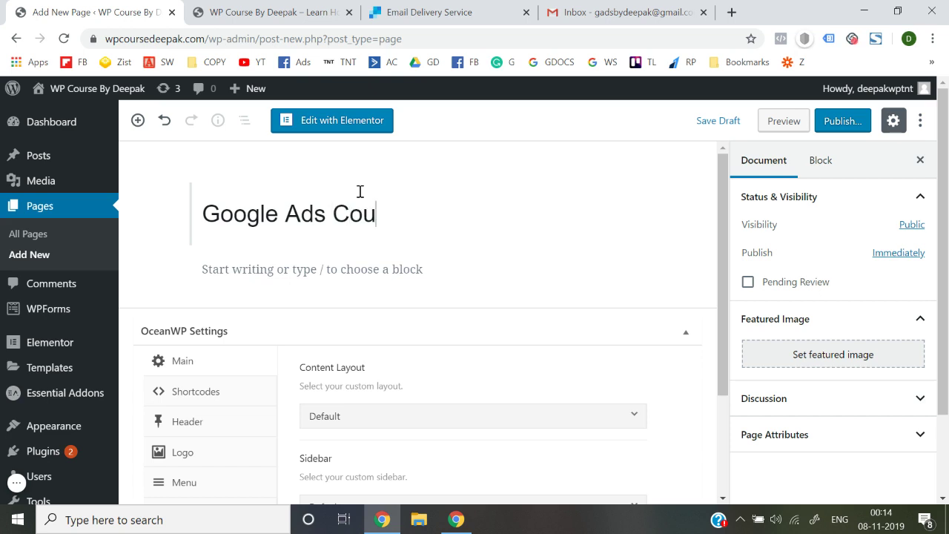
type("rse")
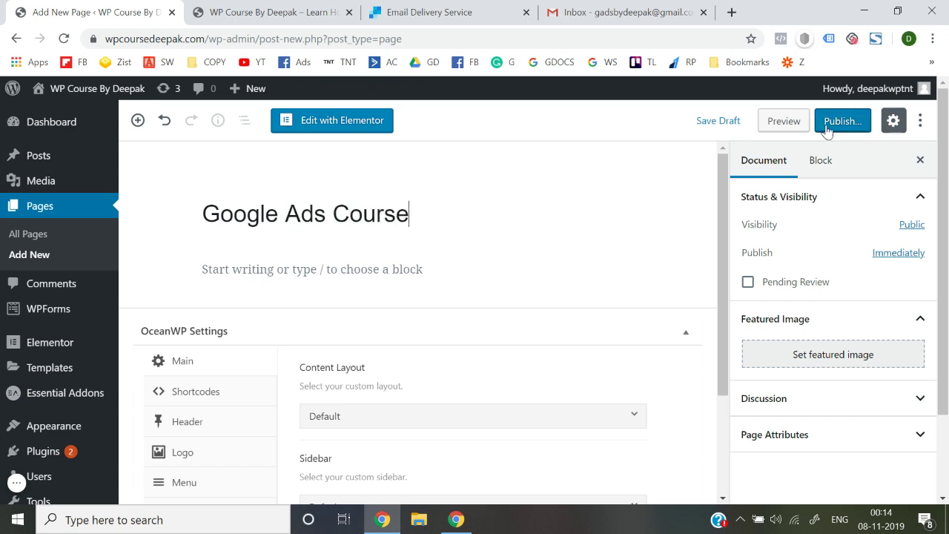
left_click(828, 128)
left_click(828, 127)
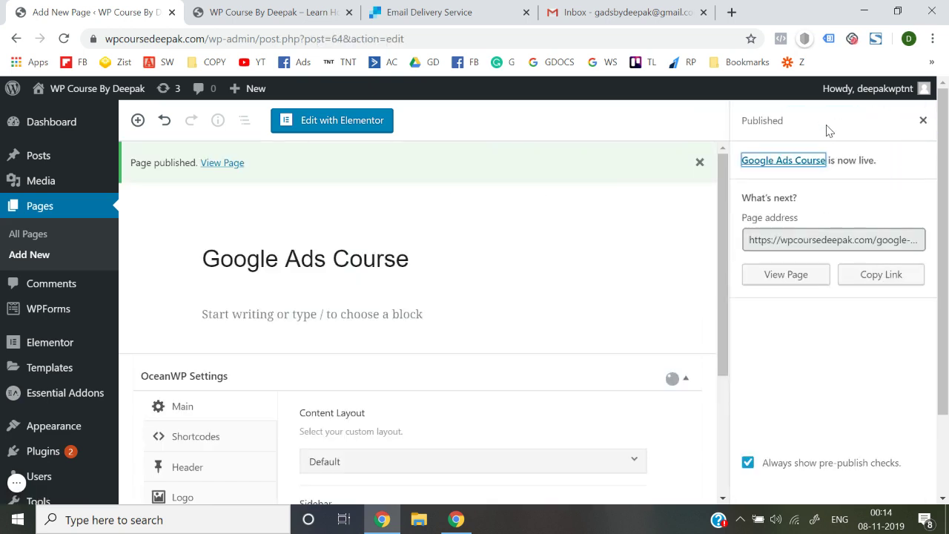
left_click(922, 120)
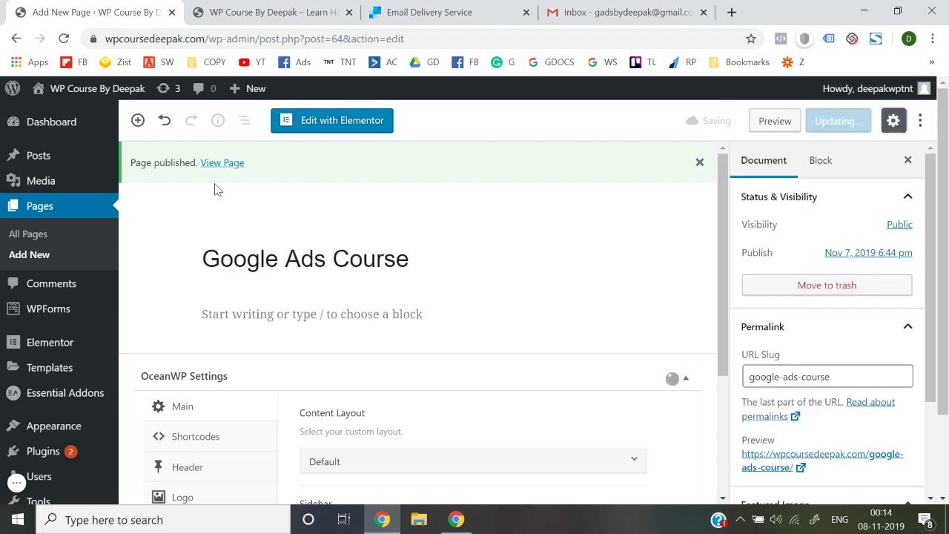
left_click(272, 9)
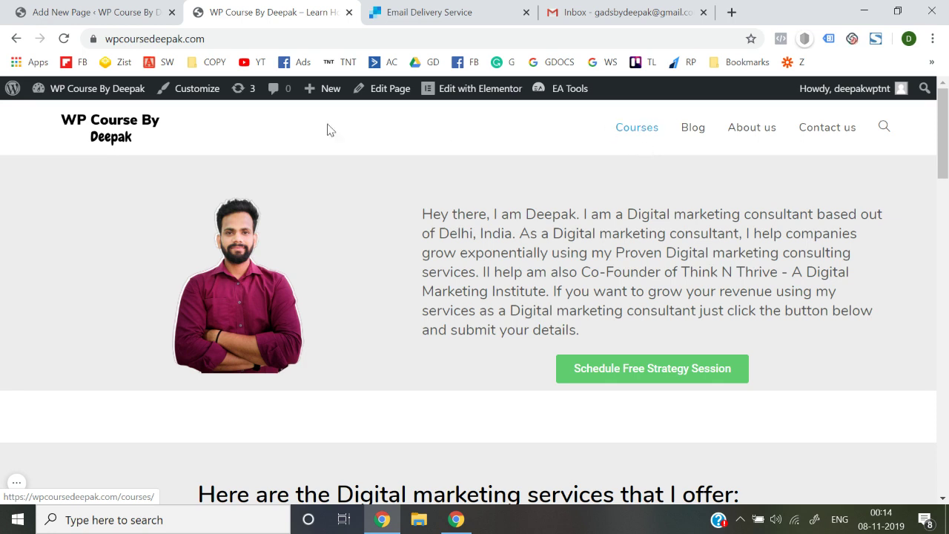
left_click(74, 13)
Step: Go to the Menus editor under Appearance
scroll(23, 293, "down", 1)
mouse_move(46, 304)
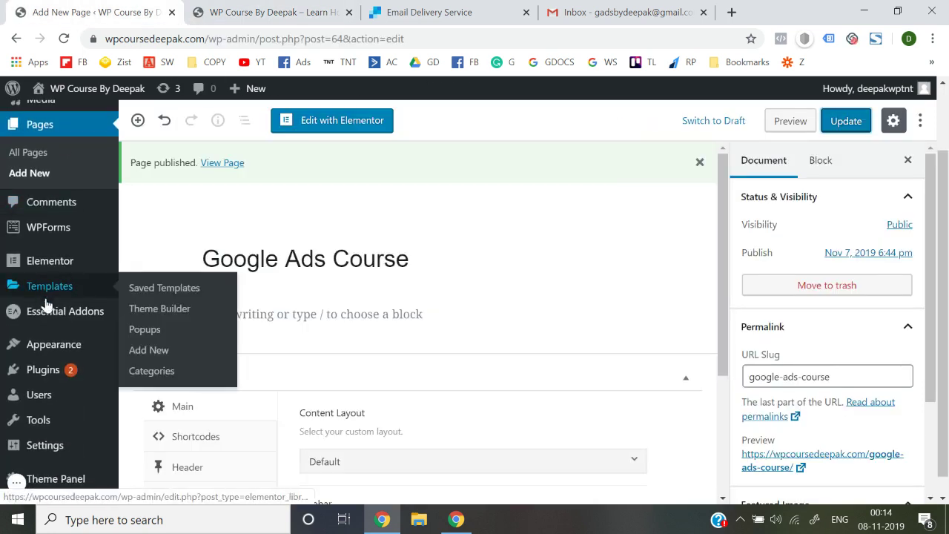
mouse_move(65, 371)
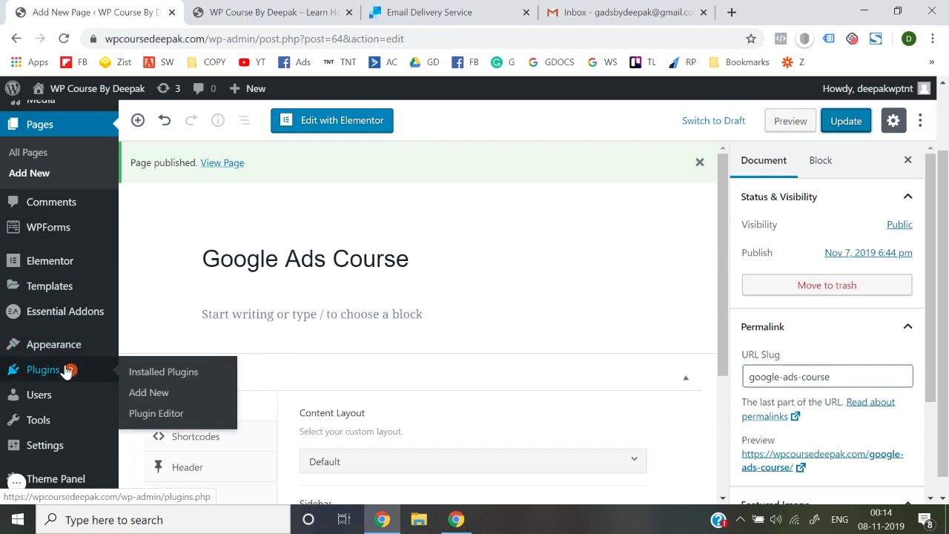
mouse_move(70, 347)
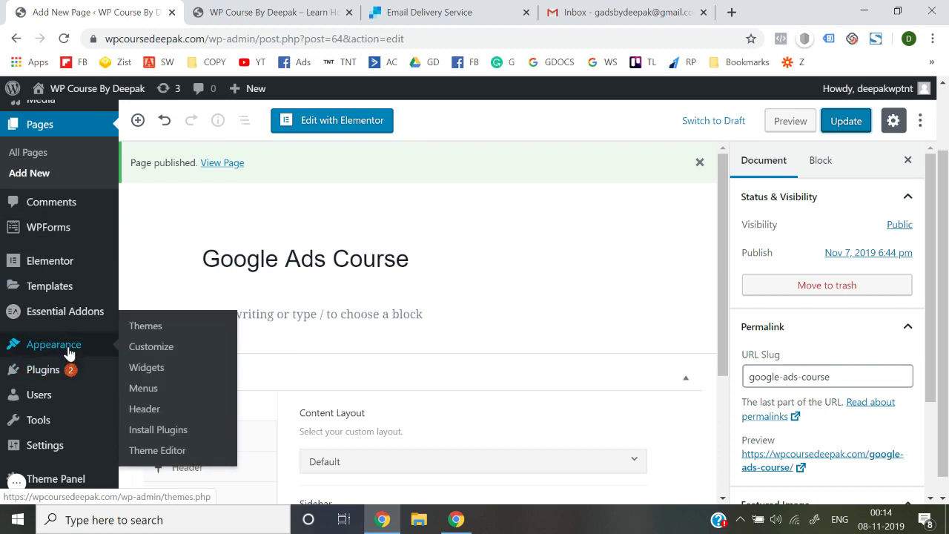
left_click(143, 388)
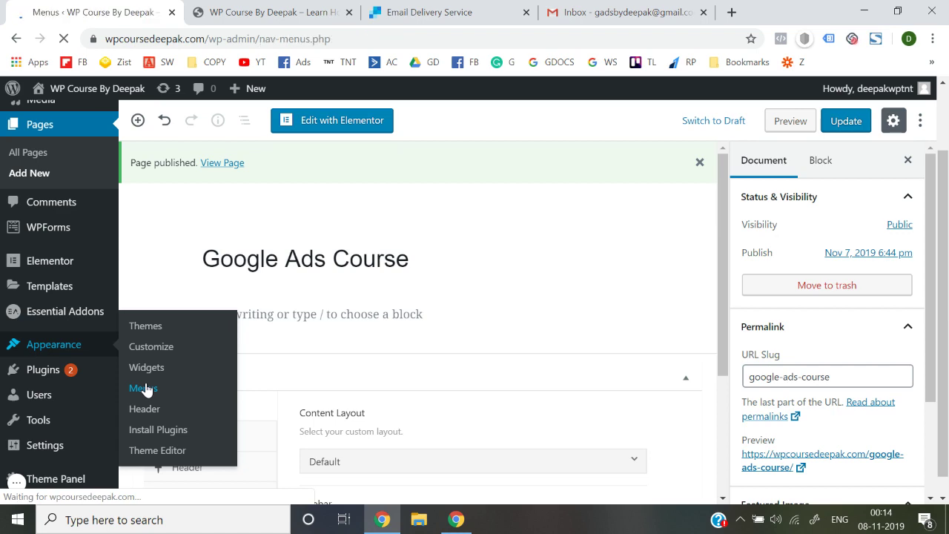
Step: Add Google Ads Course and Facebook Ads Course, nest both under Courses, and save Header Menu
scroll(287, 388, "down", 4)
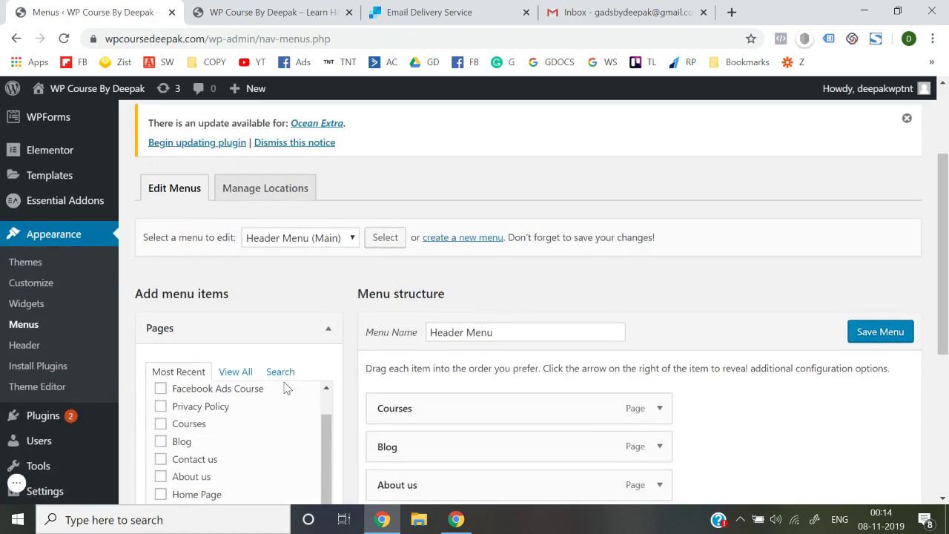
scroll(418, 315, "down", 2)
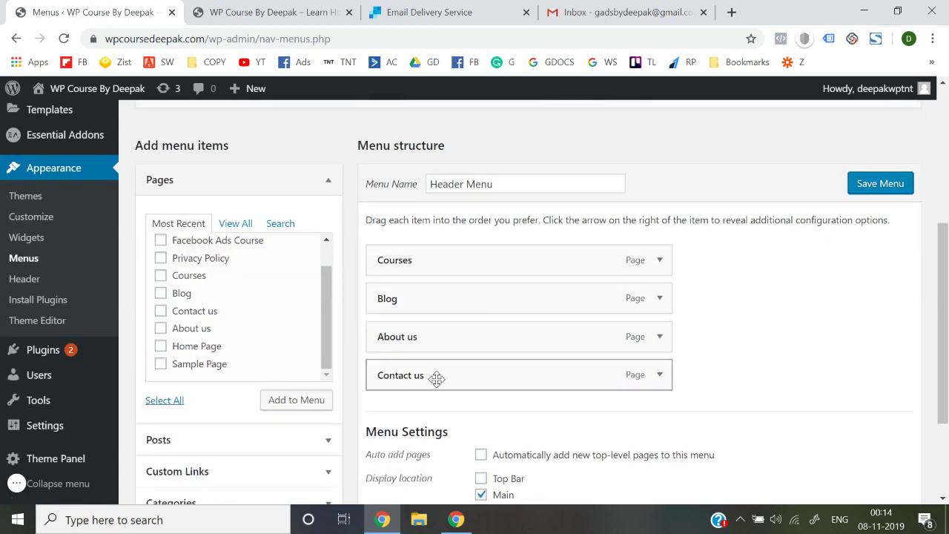
scroll(212, 322, "up", 1)
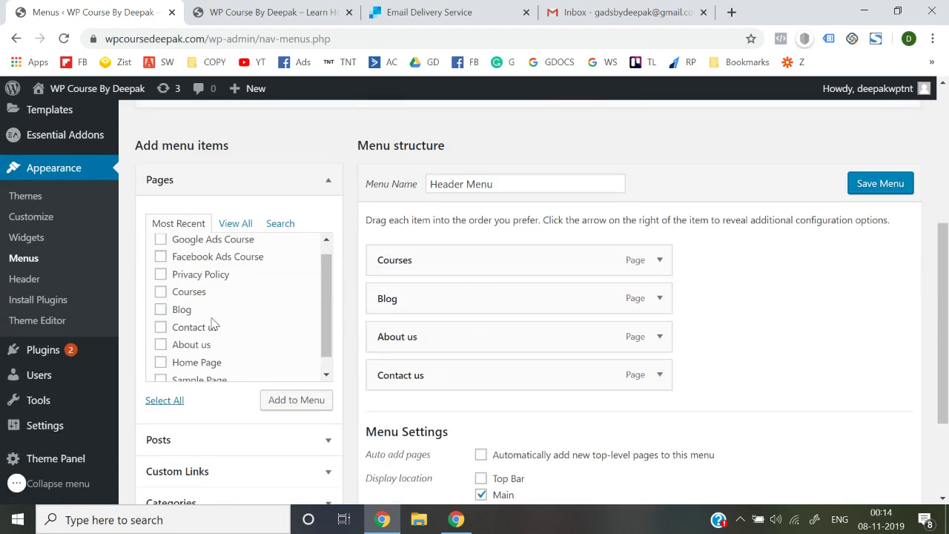
scroll(198, 322, "up", 1)
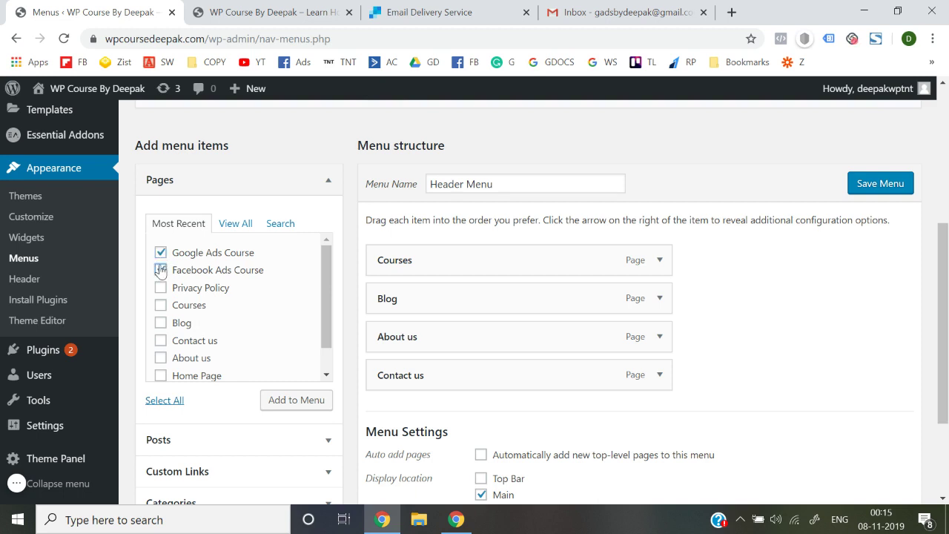
left_click(286, 406)
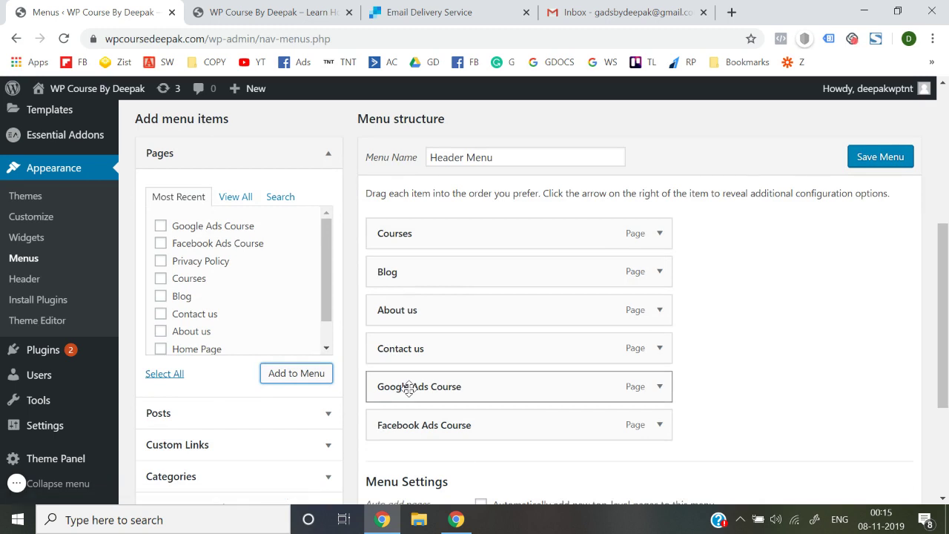
left_click_drag(408, 388, 445, 273)
left_click_drag(406, 415, 411, 304)
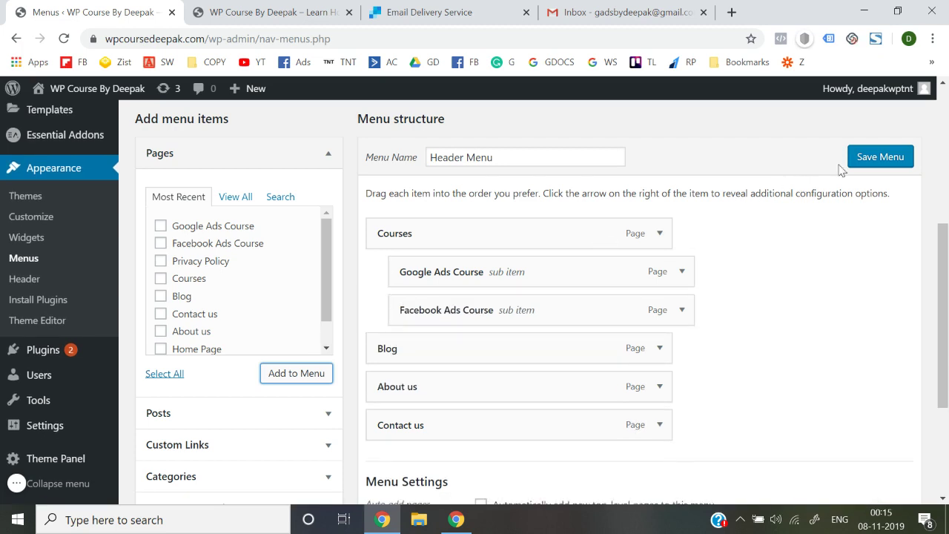
left_click(879, 157)
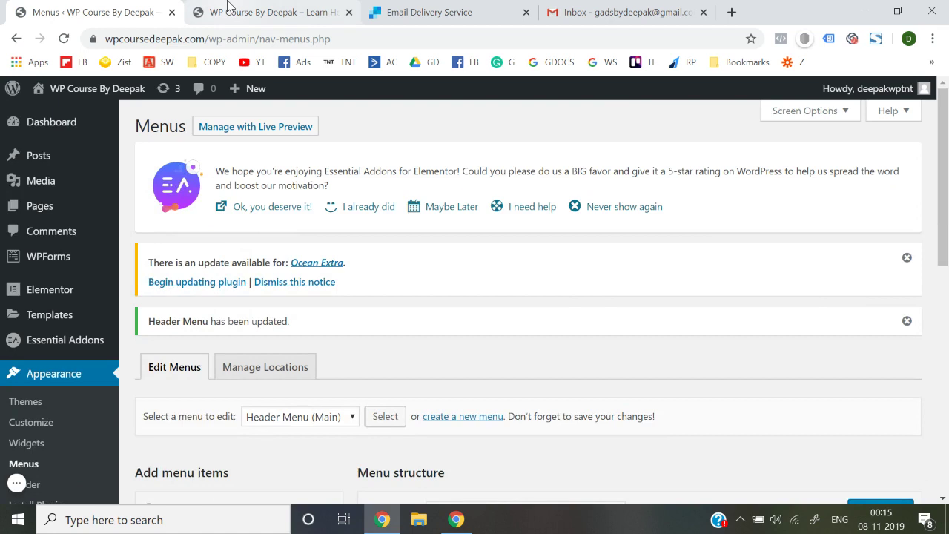
left_click(230, 8)
left_click(299, 43)
key("Return")
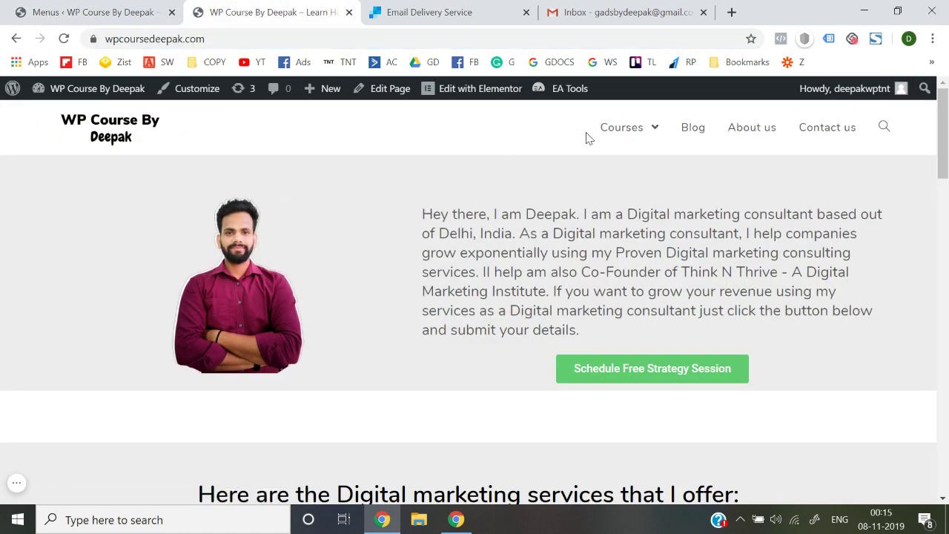
mouse_move(657, 137)
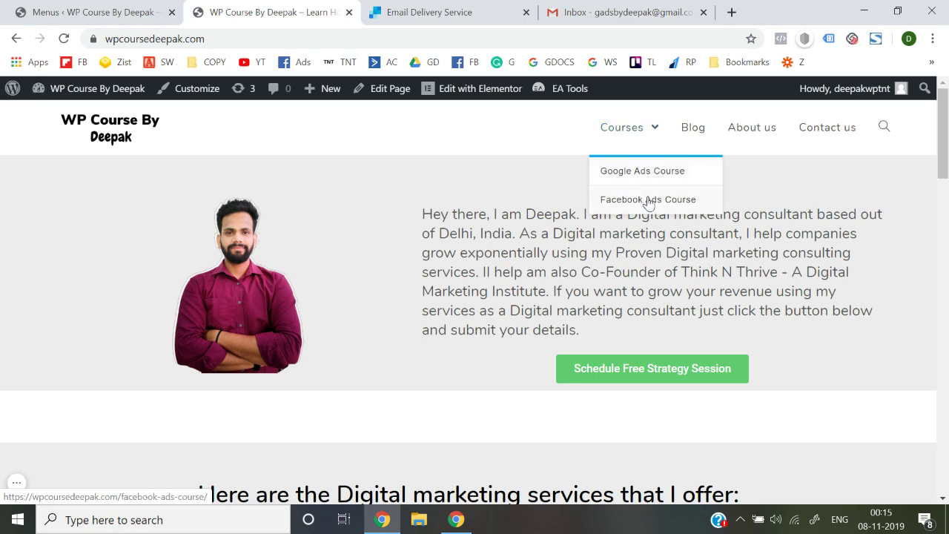
left_click(623, 134)
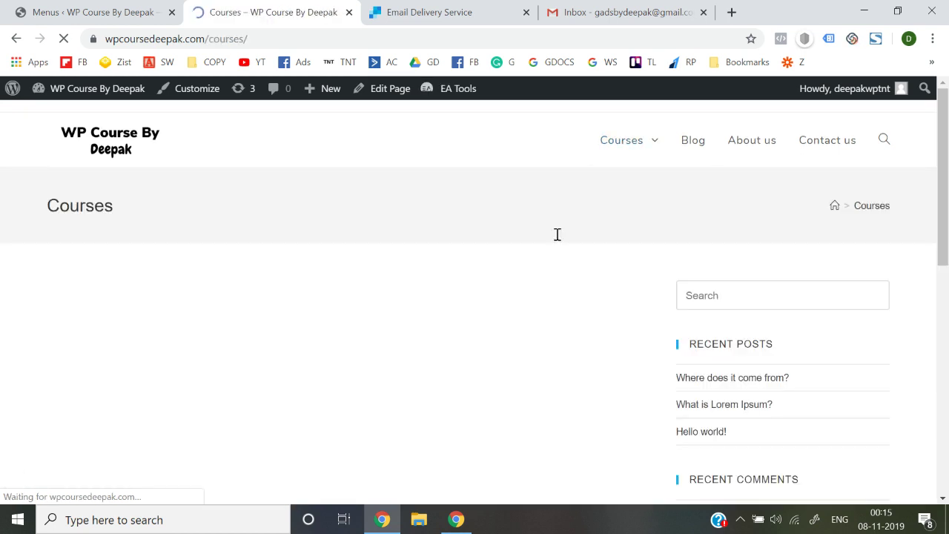
mouse_move(648, 146)
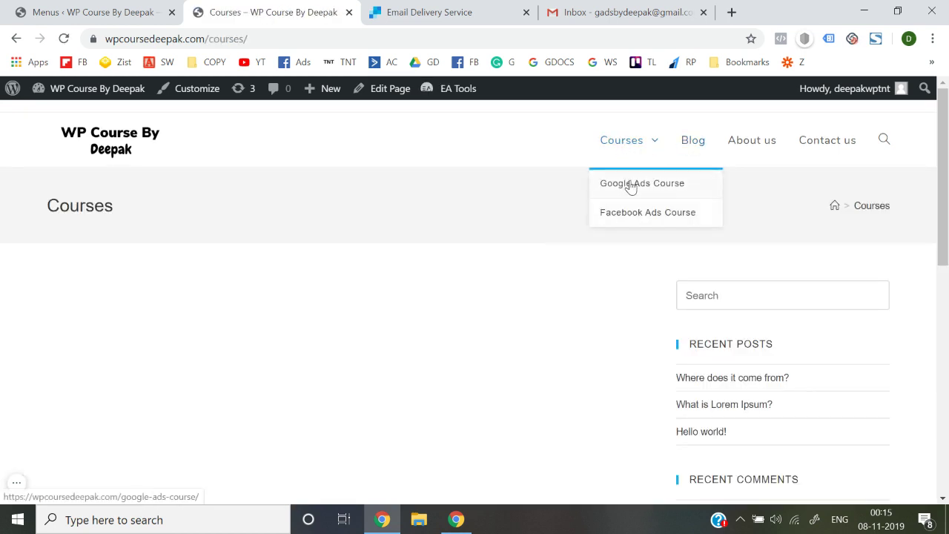
left_click(624, 151)
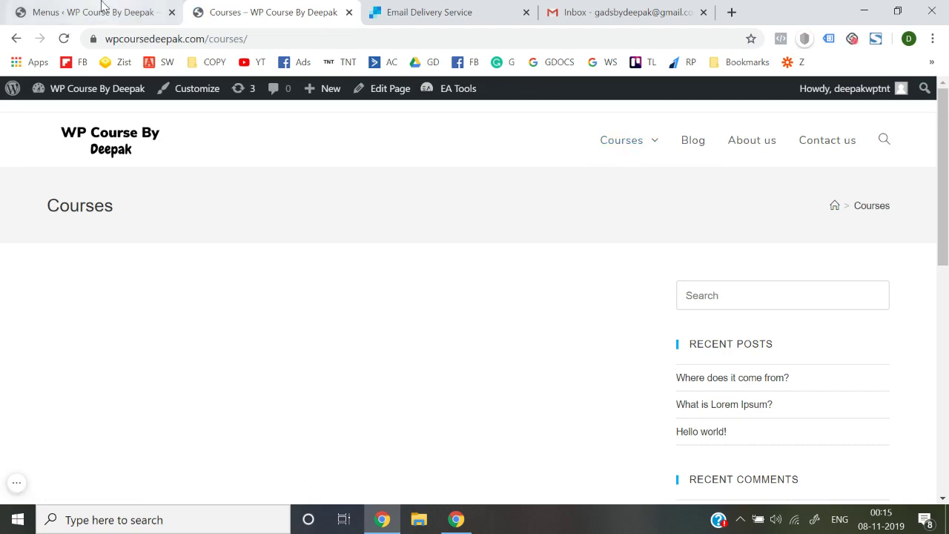
left_click(102, 10)
scroll(352, 356, "down", 5)
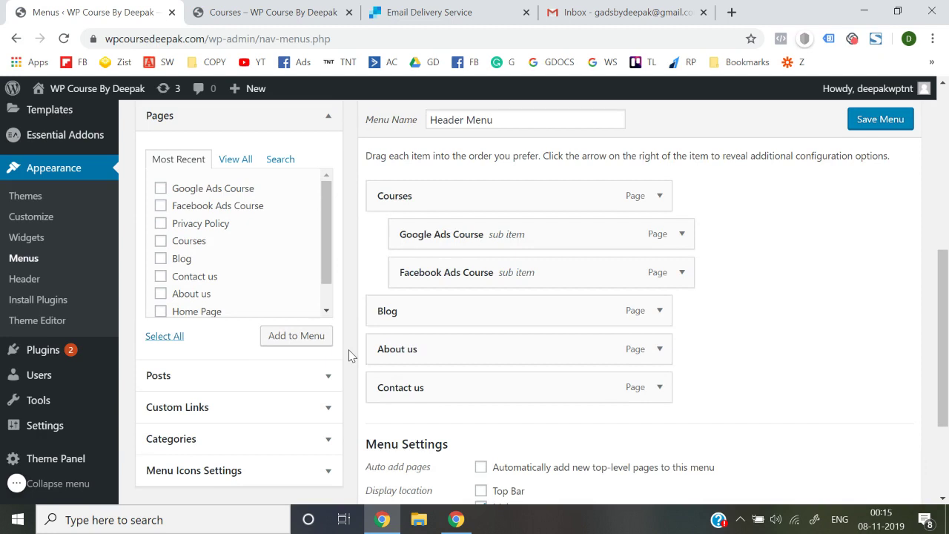
Step: Turn on Disable link for the Courses menu item and save the Header Menu
left_click(658, 198)
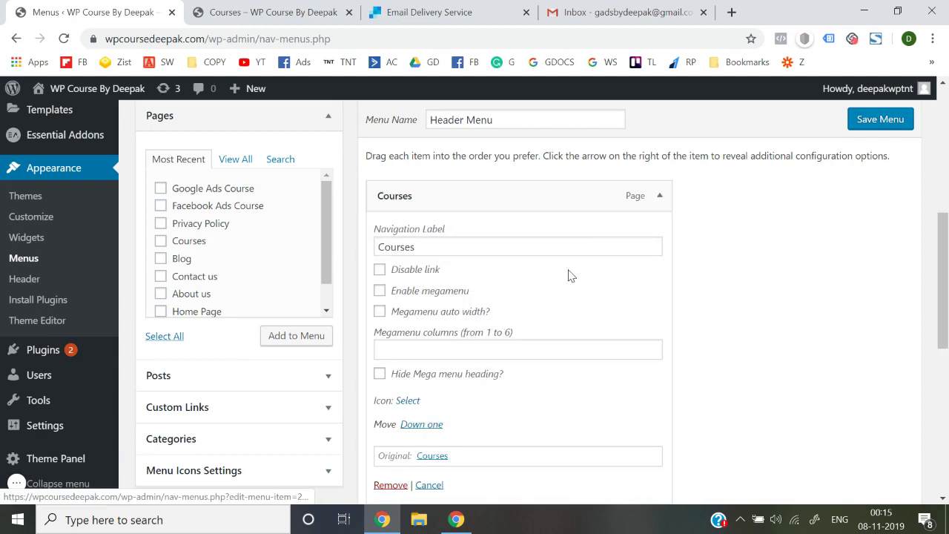
left_click(381, 270)
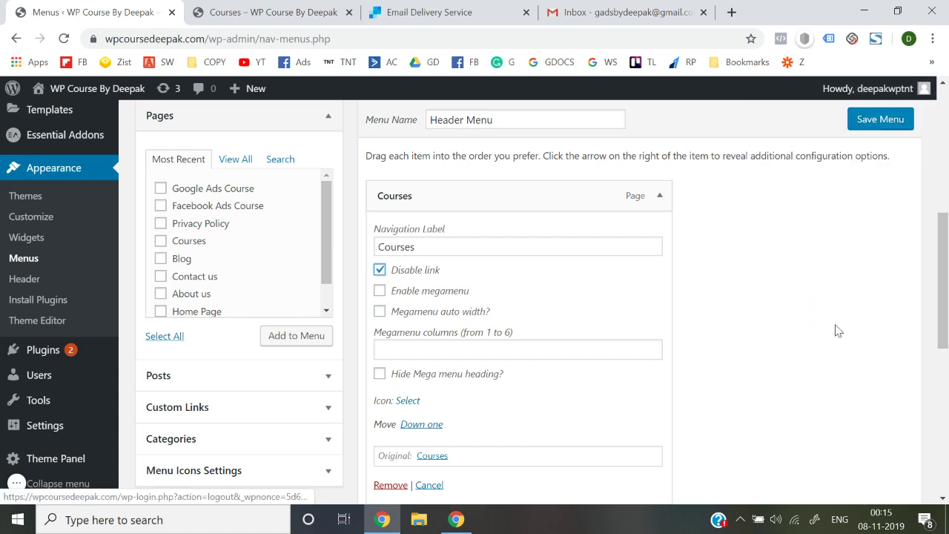
scroll(837, 328, "down", 10)
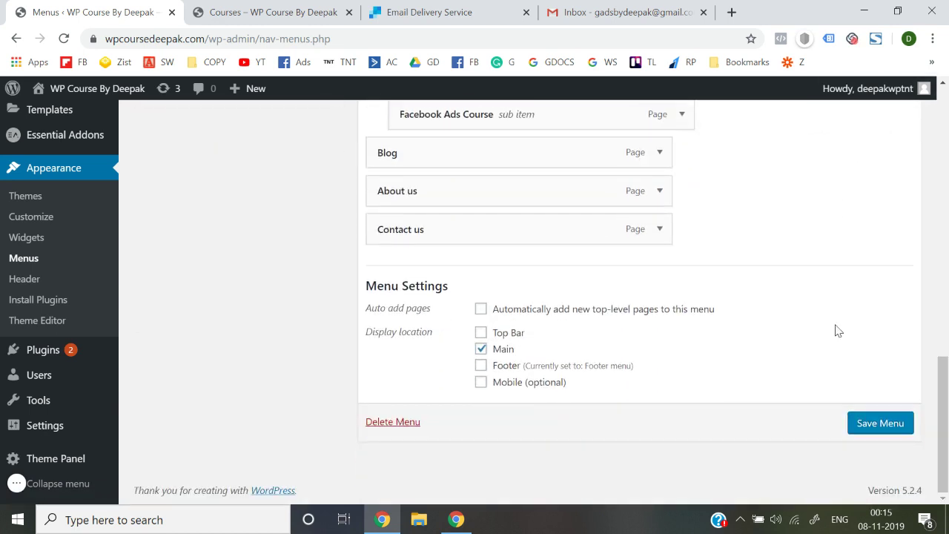
left_click(869, 422)
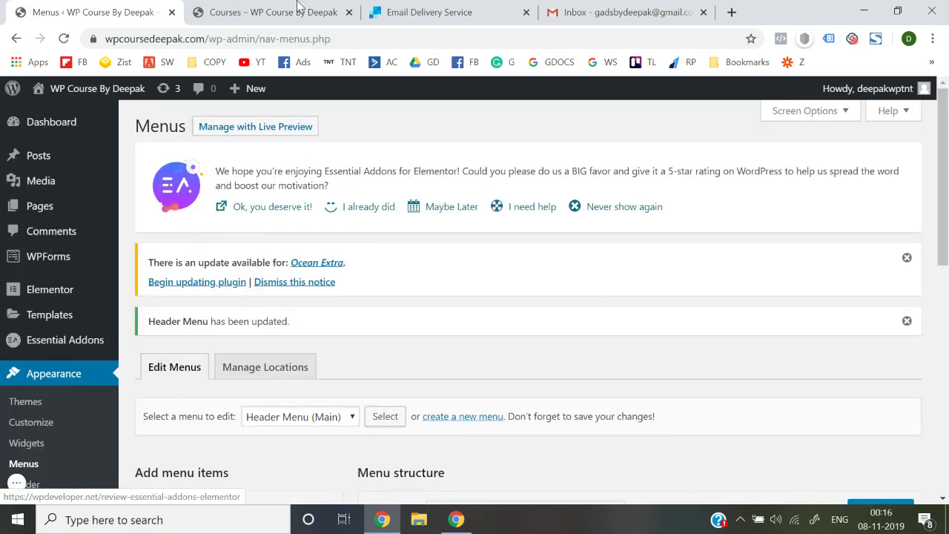
left_click(295, 7)
Step: On the live site, view the Google Ads Course page via the Courses menu
left_click(111, 147)
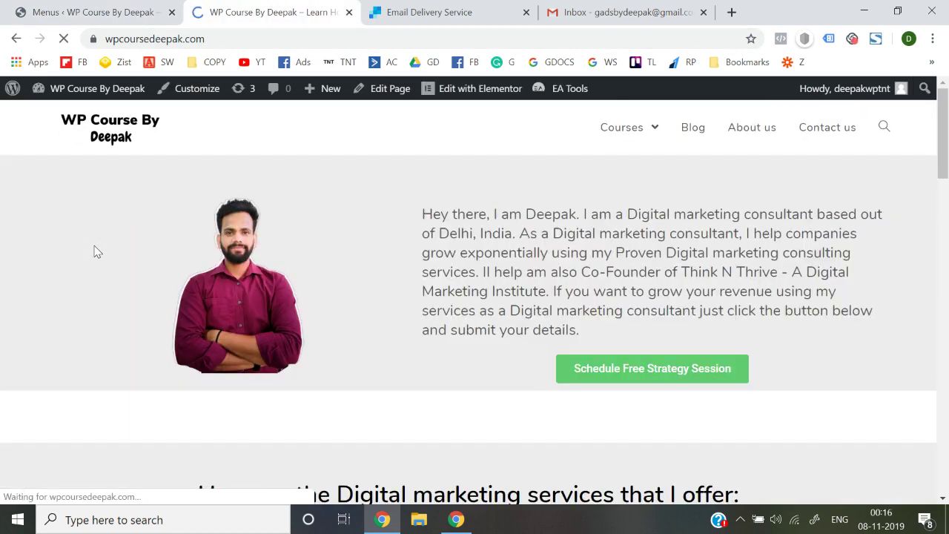
mouse_move(645, 136)
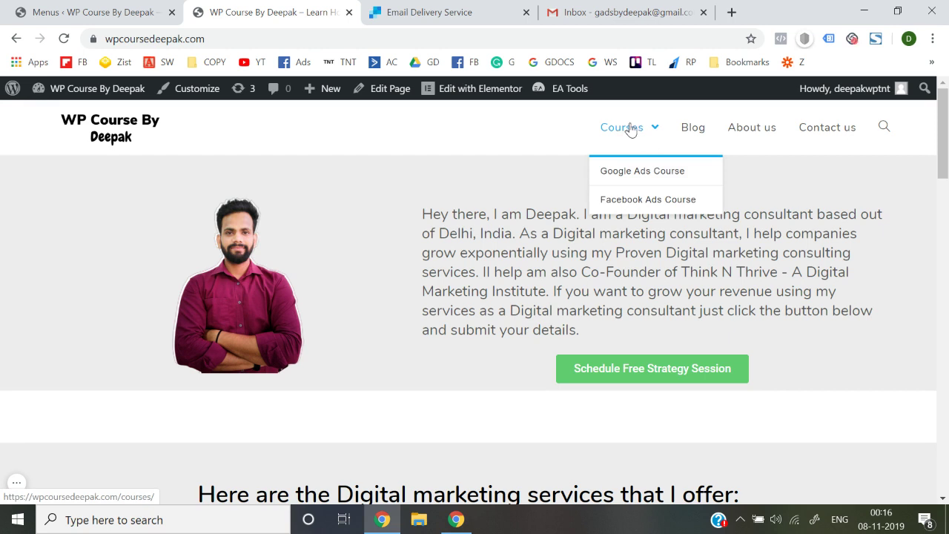
left_click(628, 178)
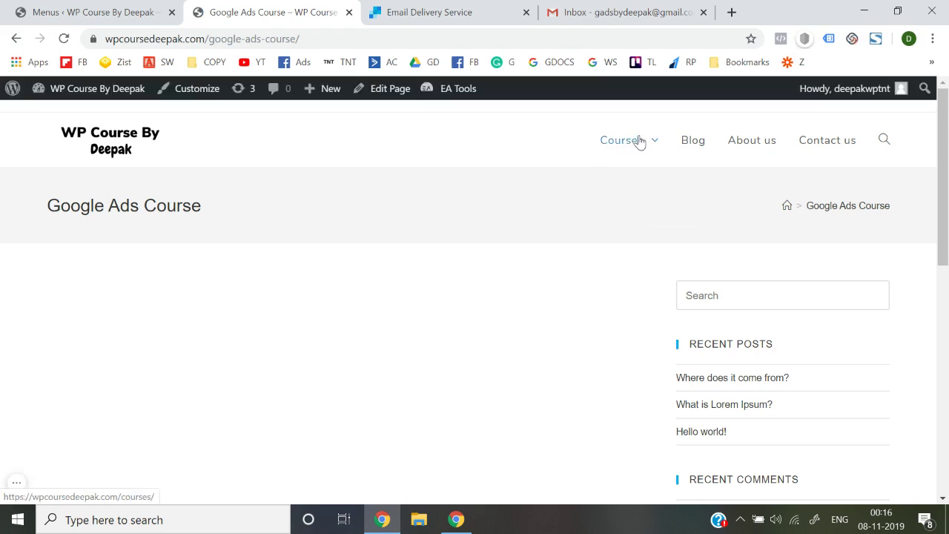
mouse_move(631, 147)
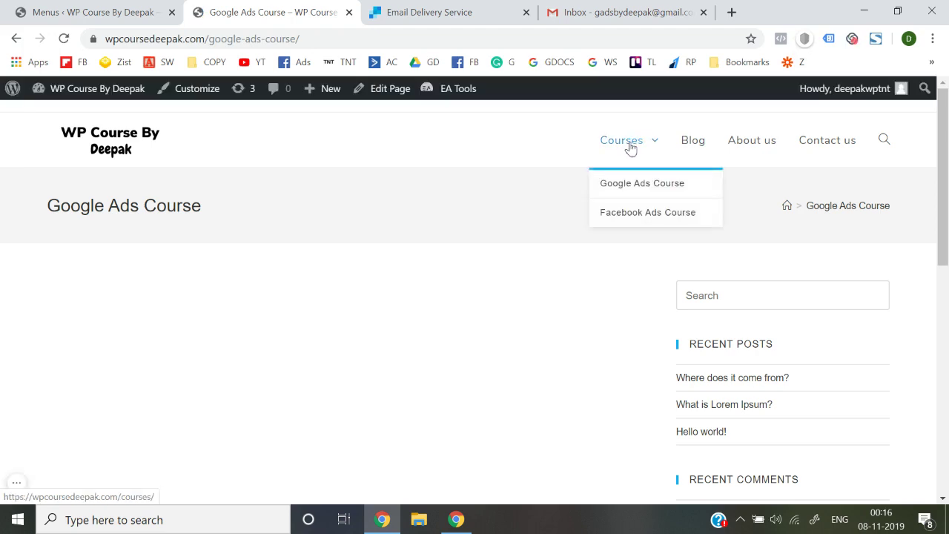
left_click(111, 149)
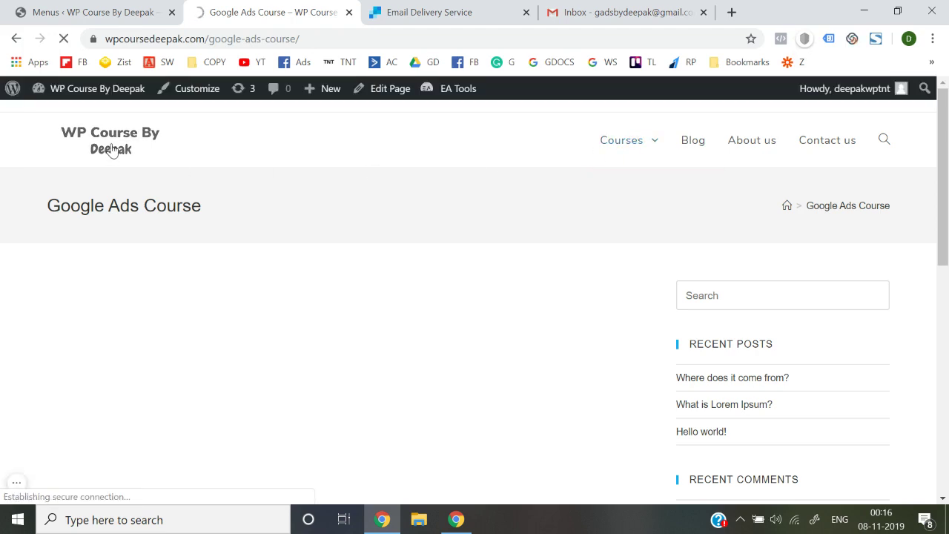
Step: View the live Contact us page, then return to the WordPress admin tab
scroll(376, 344, "down", 6)
scroll(375, 344, "up", 6)
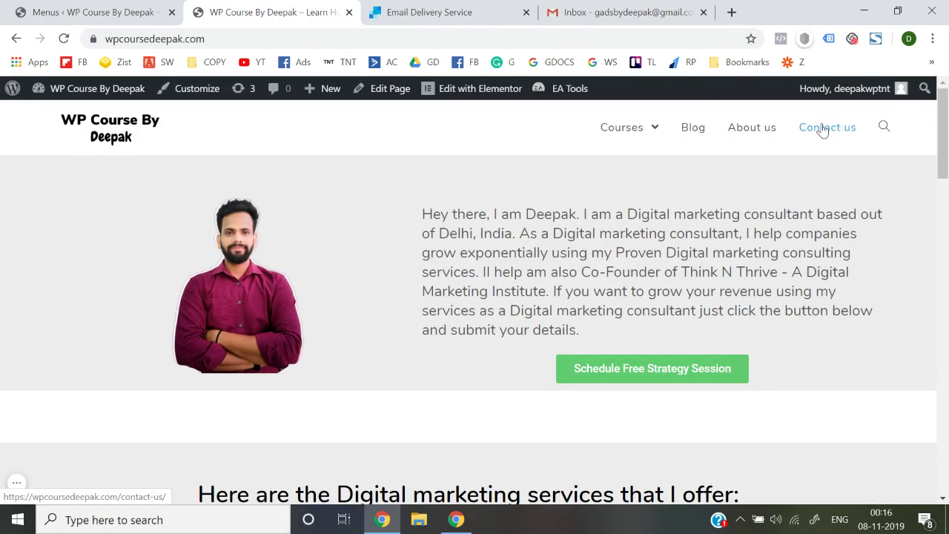
left_click(822, 132)
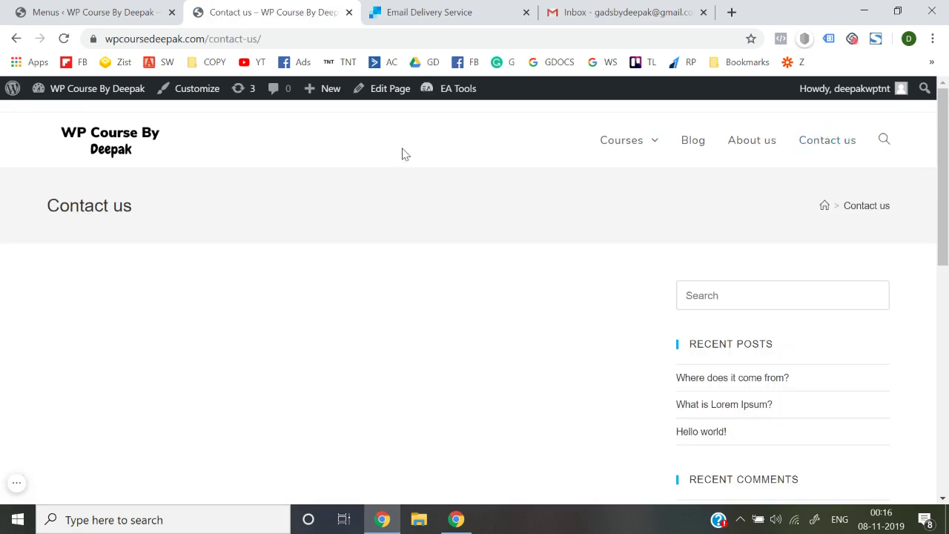
left_click(123, 10)
Step: Open the Contact us page for editing from All Pages
mouse_move(68, 215)
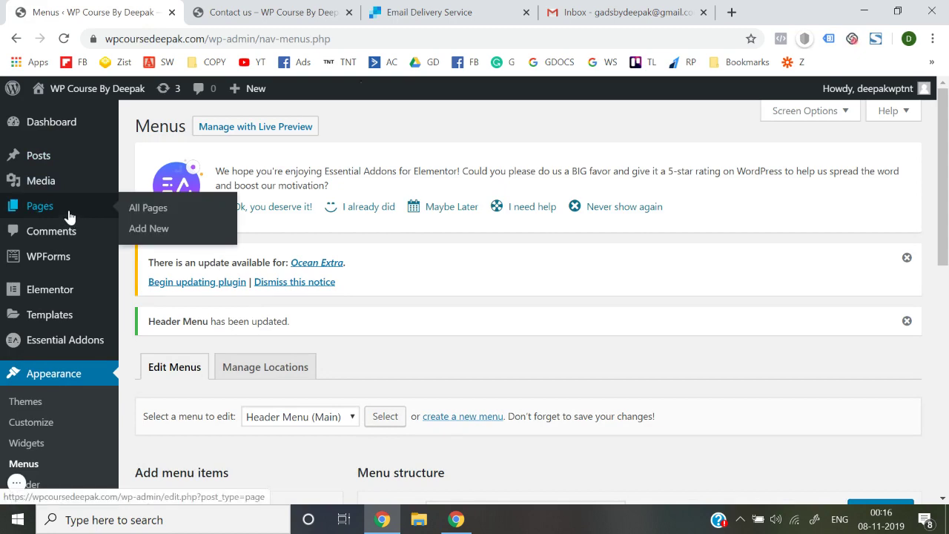
left_click(144, 209)
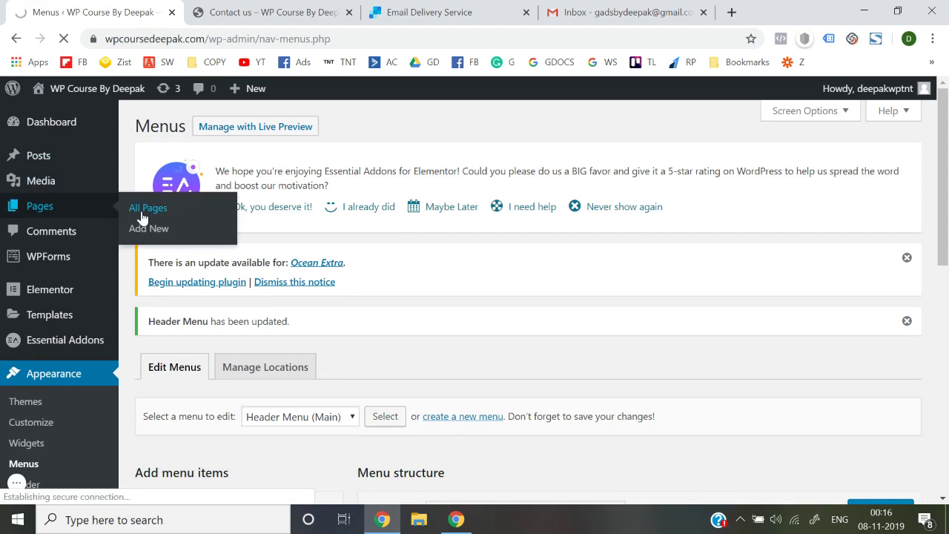
scroll(362, 270, "down", 3)
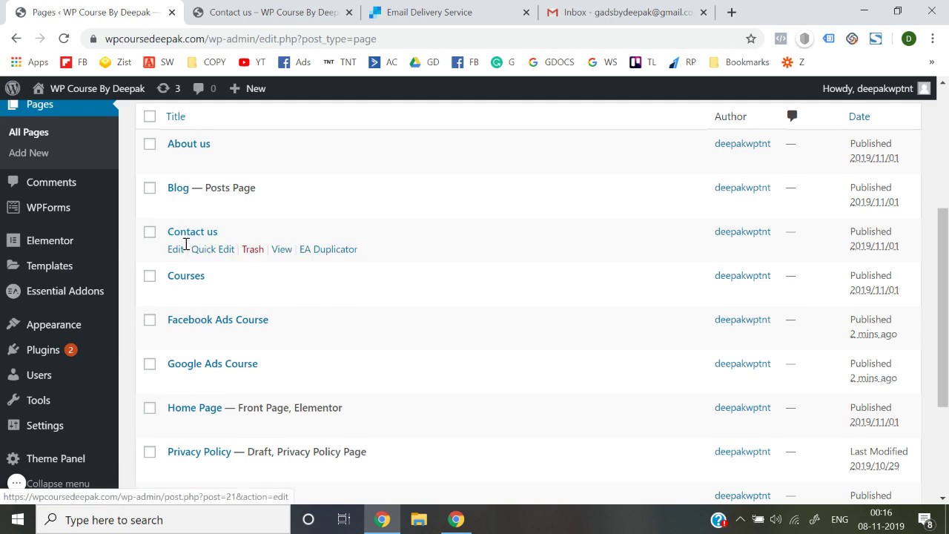
left_click(176, 249)
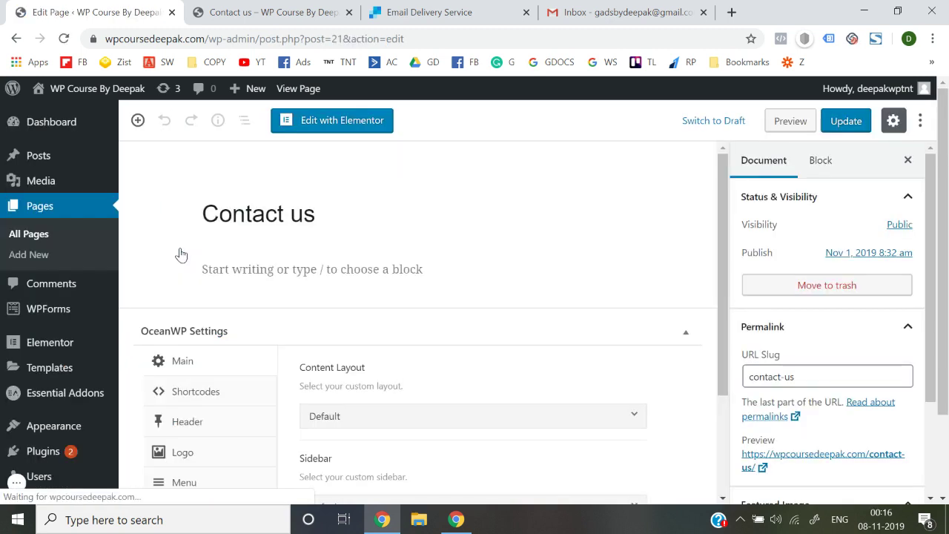
Step: Launch Elementor on Contact us, then exit back to the WordPress dashboard editor
left_click(307, 122)
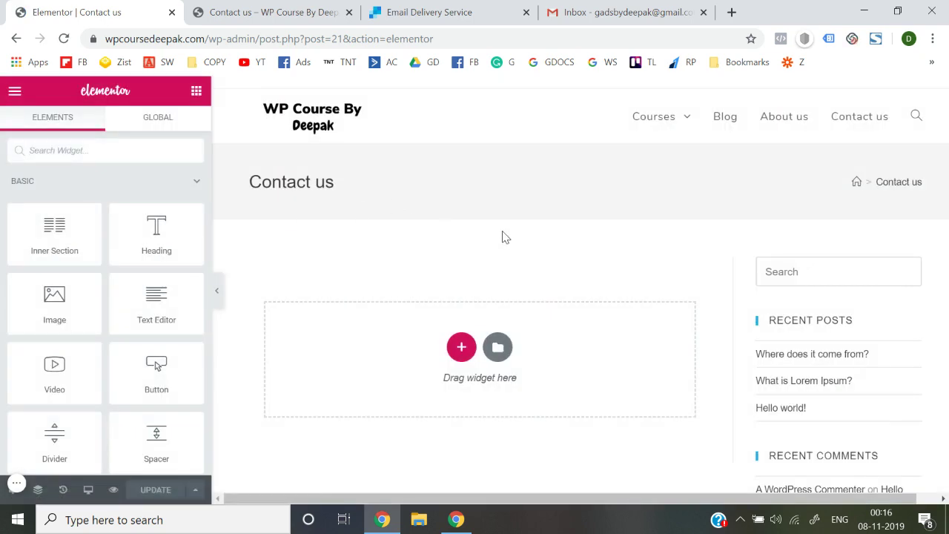
scroll(817, 286, "down", 8)
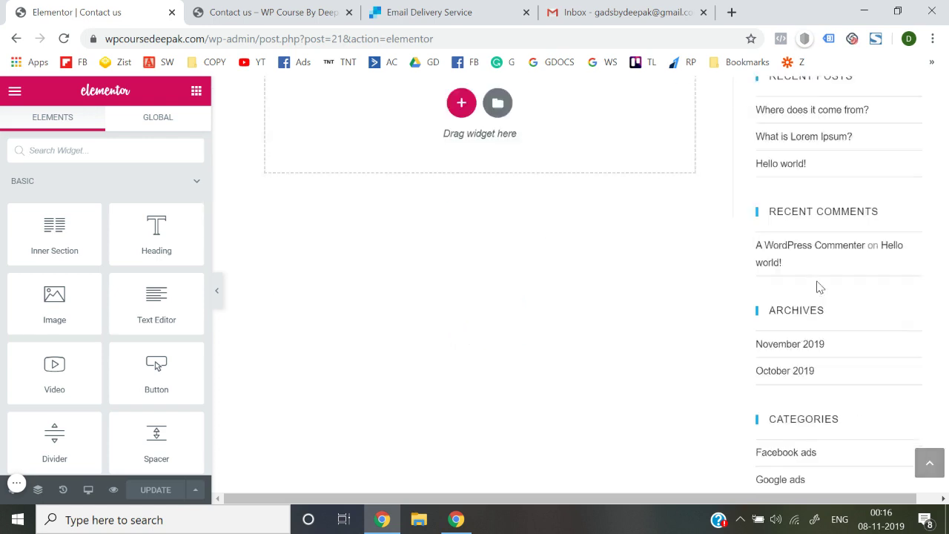
scroll(818, 286, "up", 10)
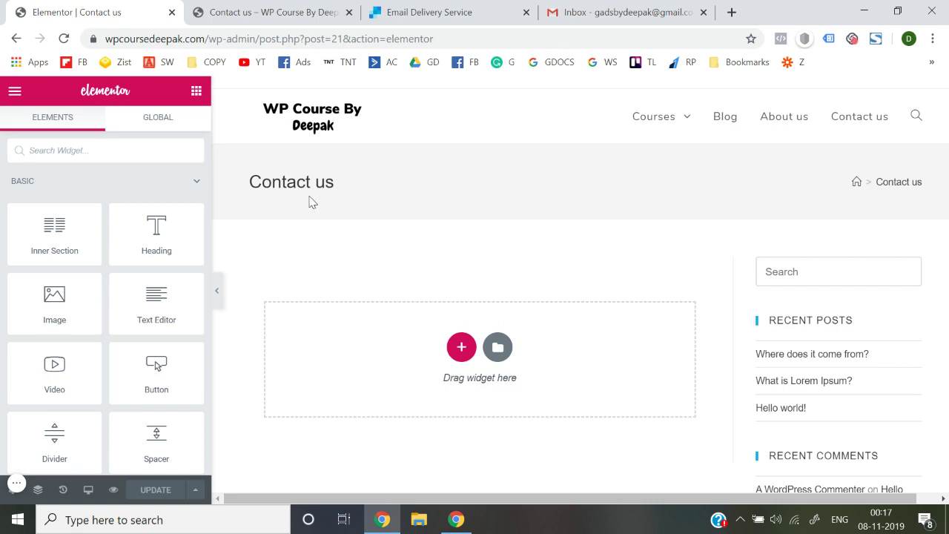
left_click(15, 91)
scroll(65, 324, "down", 1)
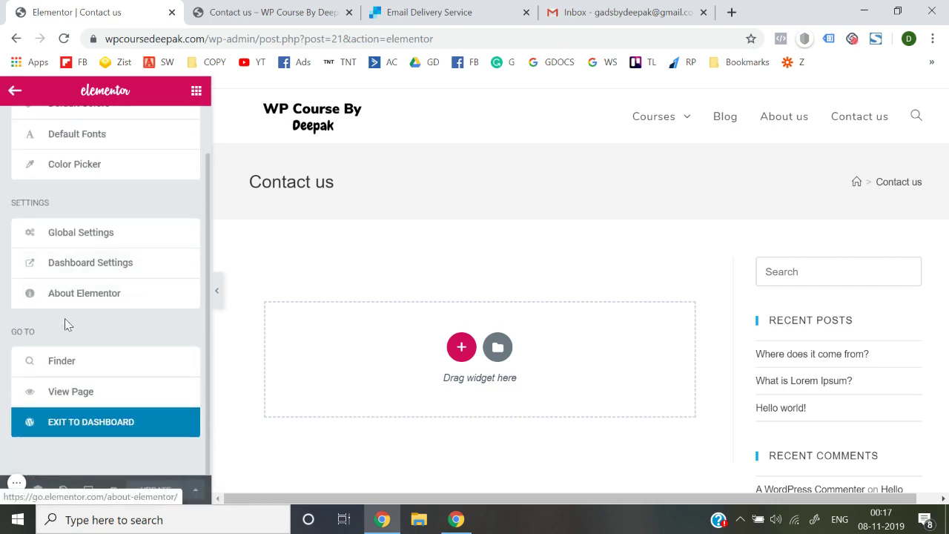
left_click(88, 430)
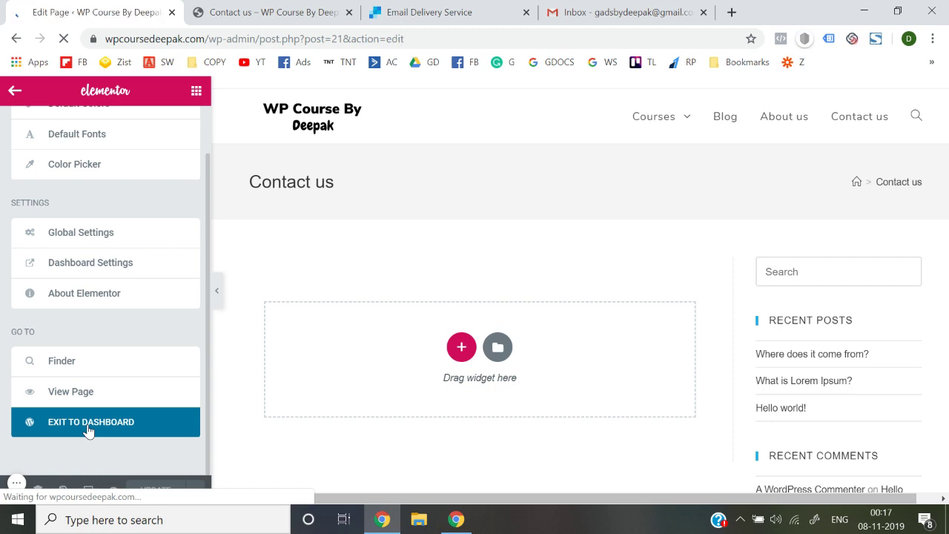
Step: Set the Contact us page's Content Layout to 100% Full Width and update
scroll(326, 358, "down", 5)
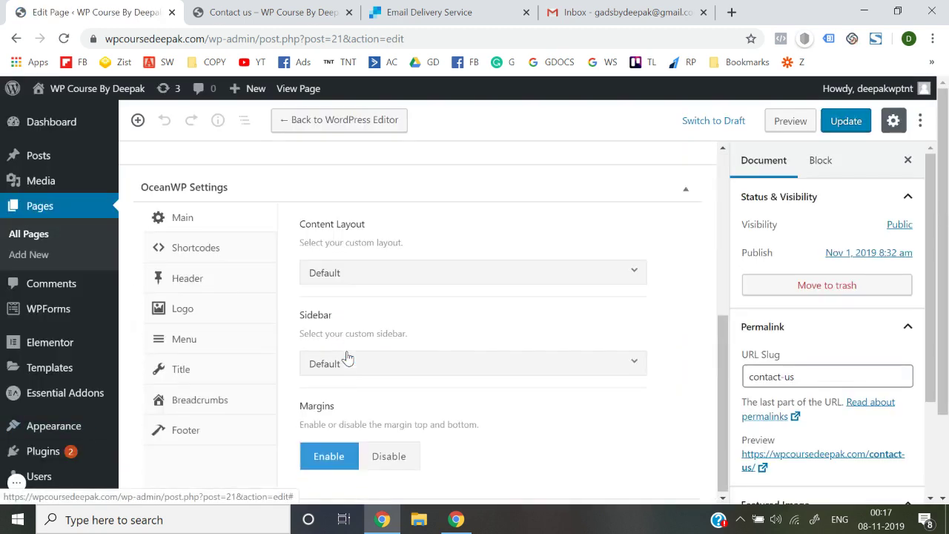
left_click(366, 279)
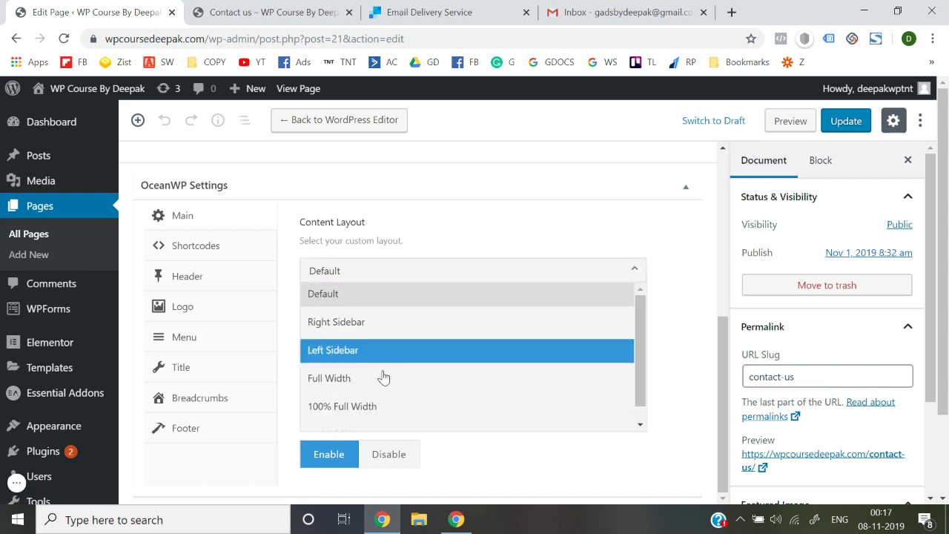
left_click(390, 414)
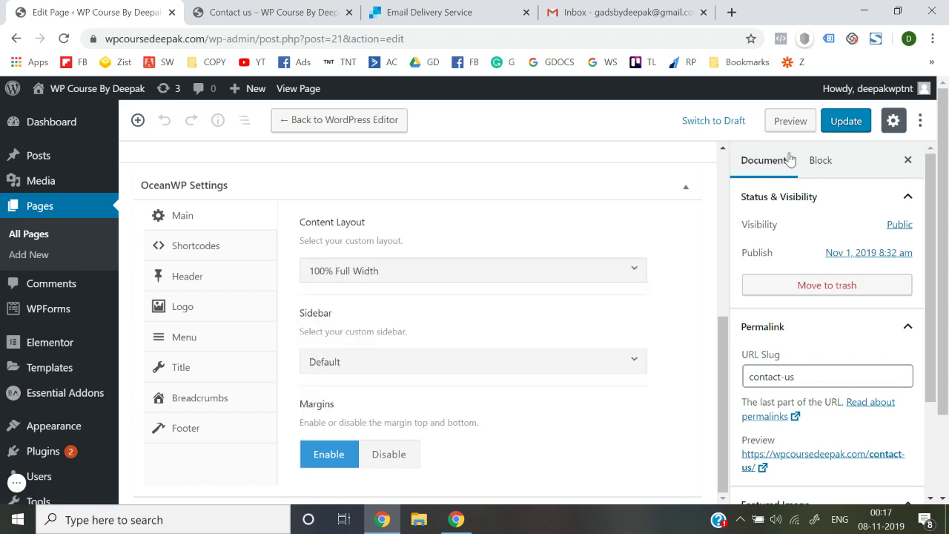
left_click(839, 120)
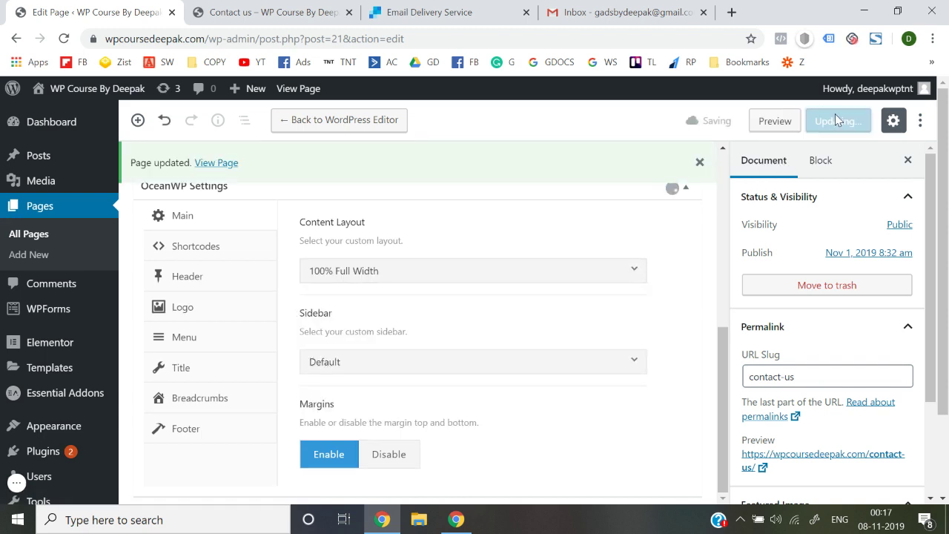
Step: Set Display Page Title to Disable, update the page, and view it live
left_click(197, 369)
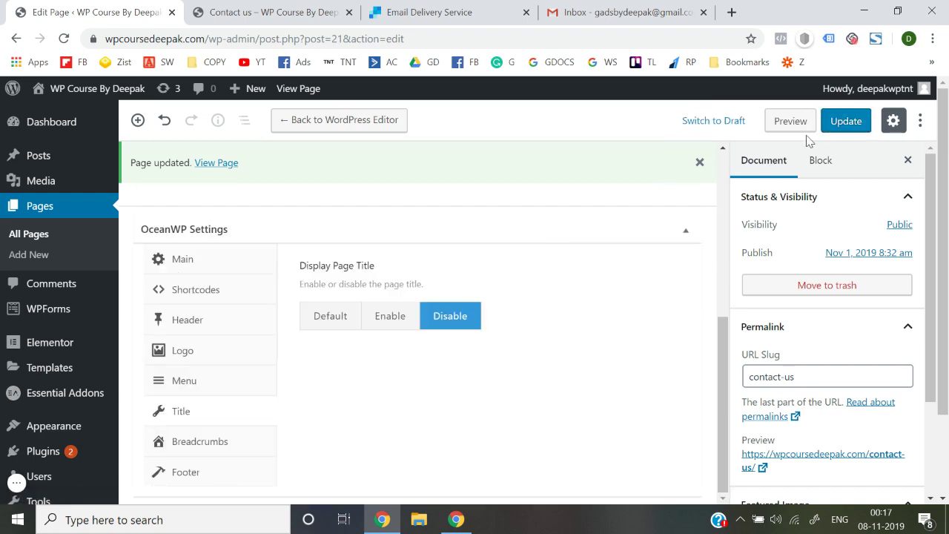
left_click(847, 125)
left_click(307, 9)
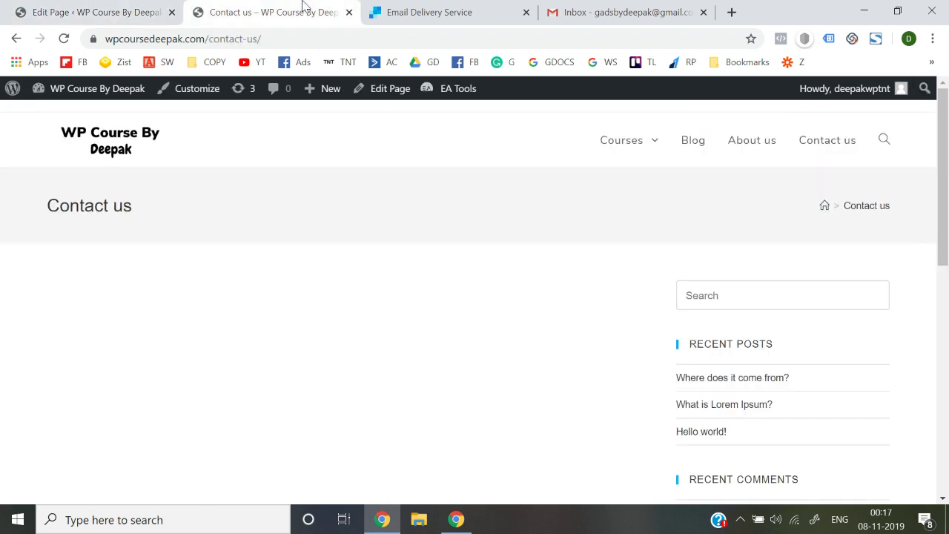
Step: Reload the live page, then set Display Footer Widgets Area to Disable and update
left_click(314, 43)
key("Return")
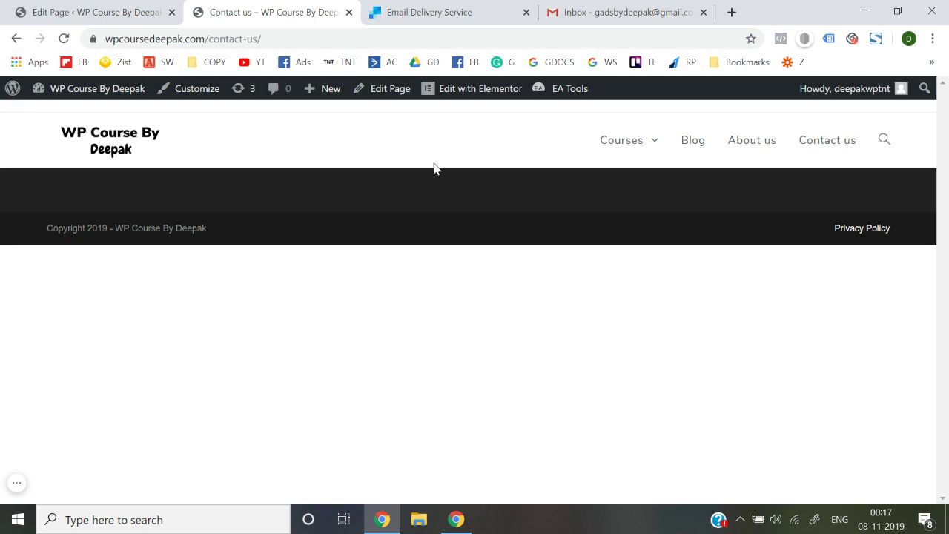
left_click(92, 9)
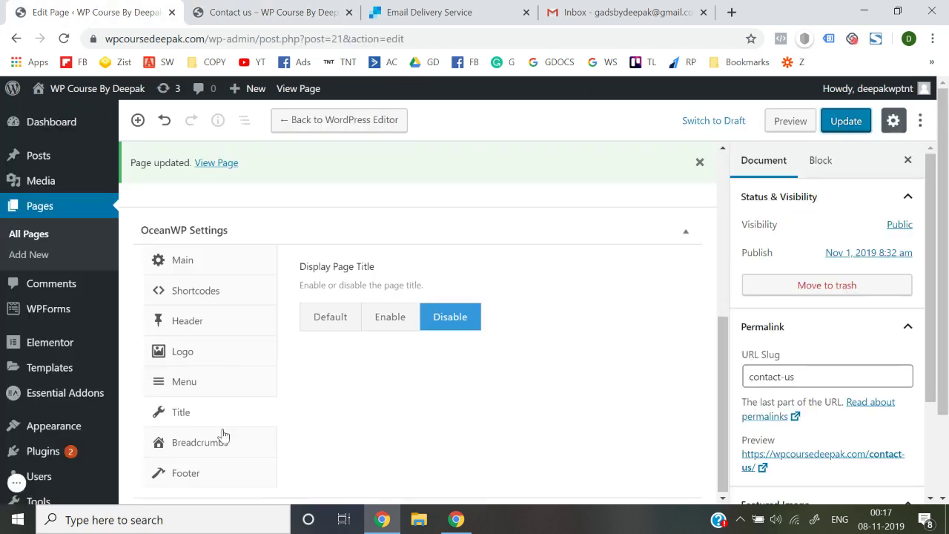
left_click(175, 480)
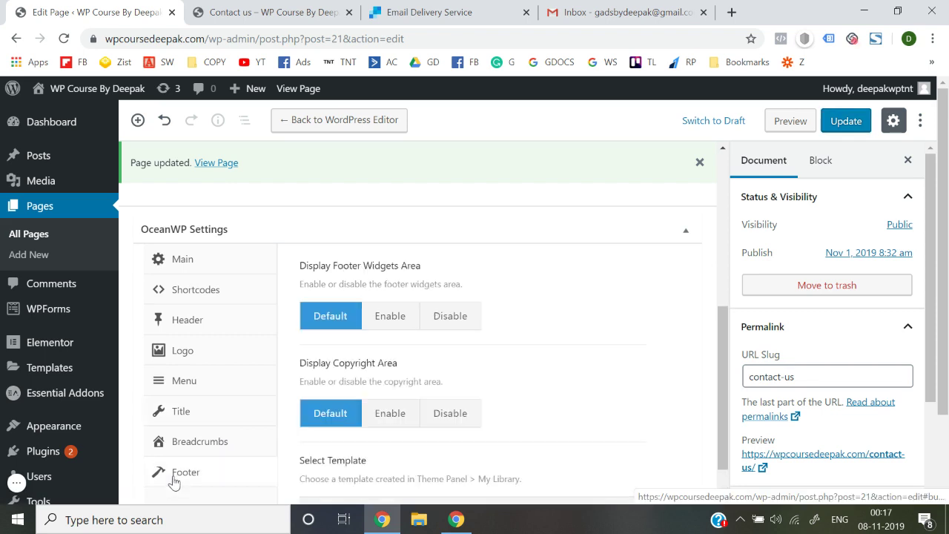
left_click(450, 320)
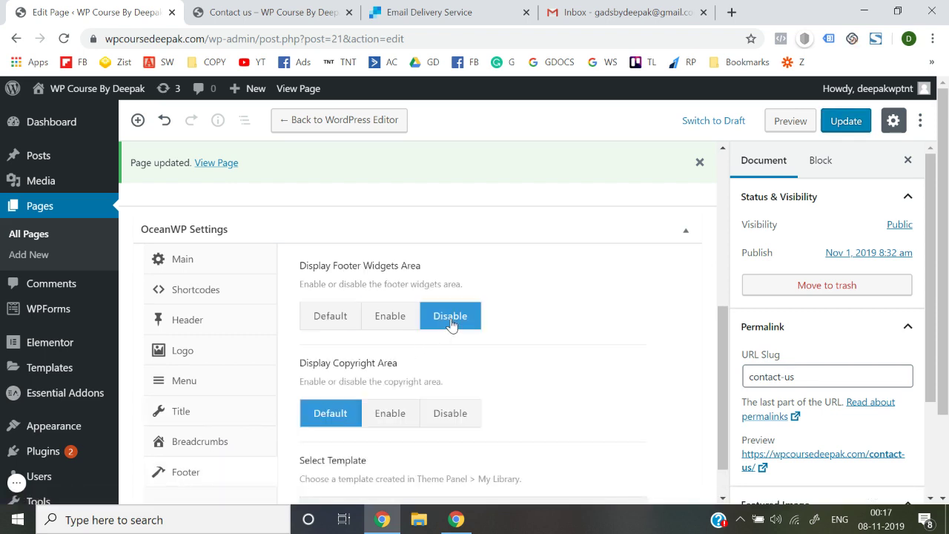
left_click(846, 121)
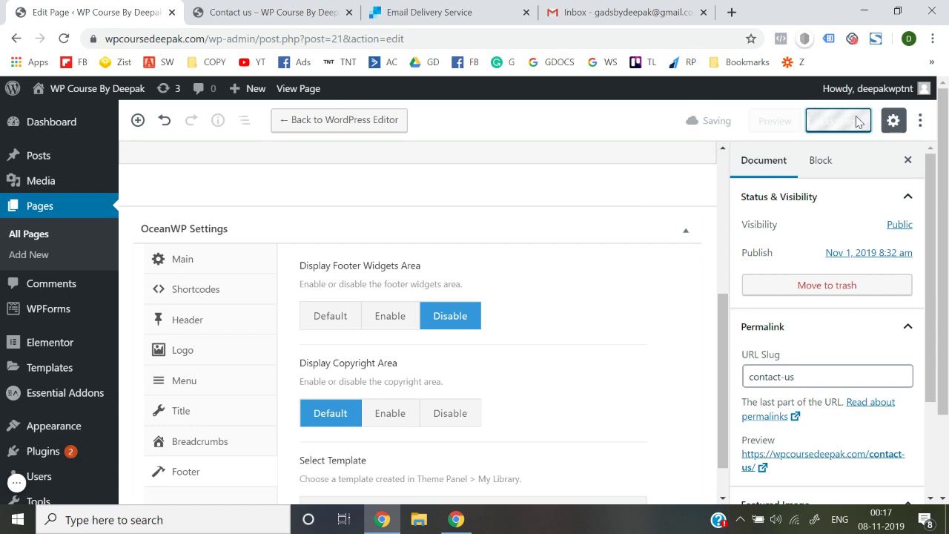
Step: Reload the live Contact us page to confirm the footer is gone, then open Elementor
left_click(230, 10)
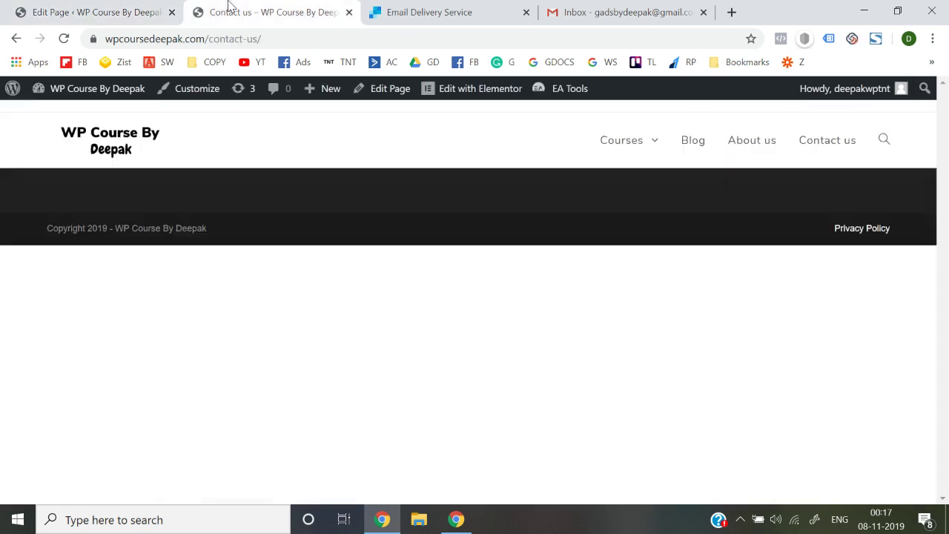
left_click(303, 39)
key("Return")
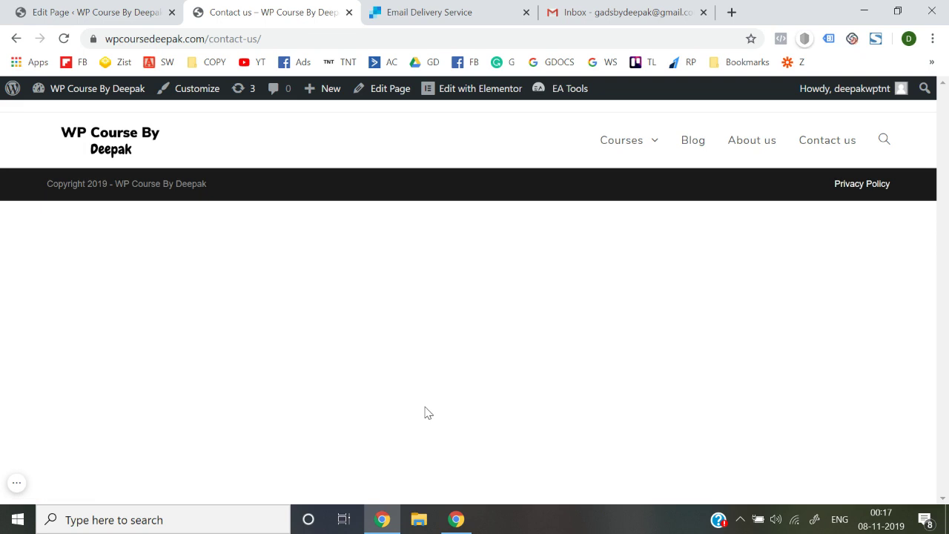
left_click(458, 95)
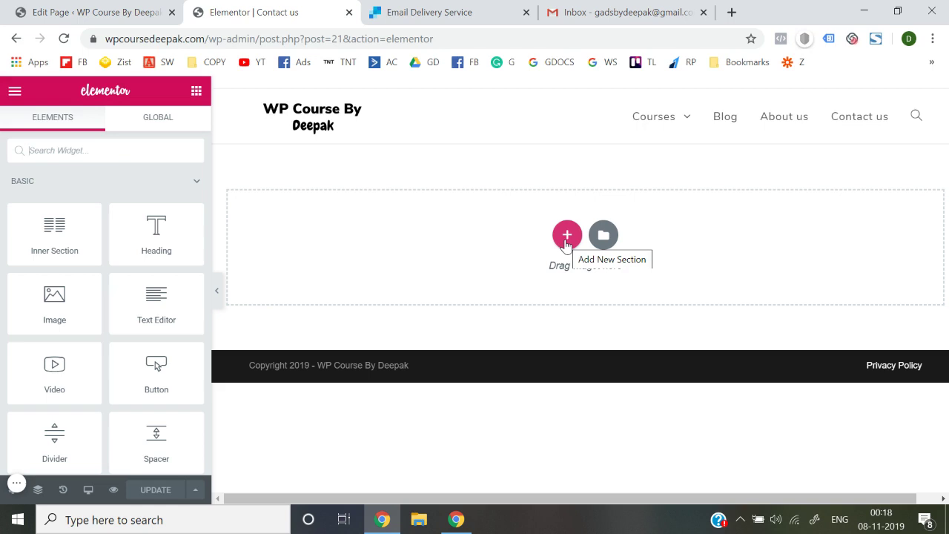
Step: Insert a new single-column section into the Contact us page in Elementor
left_click(567, 235)
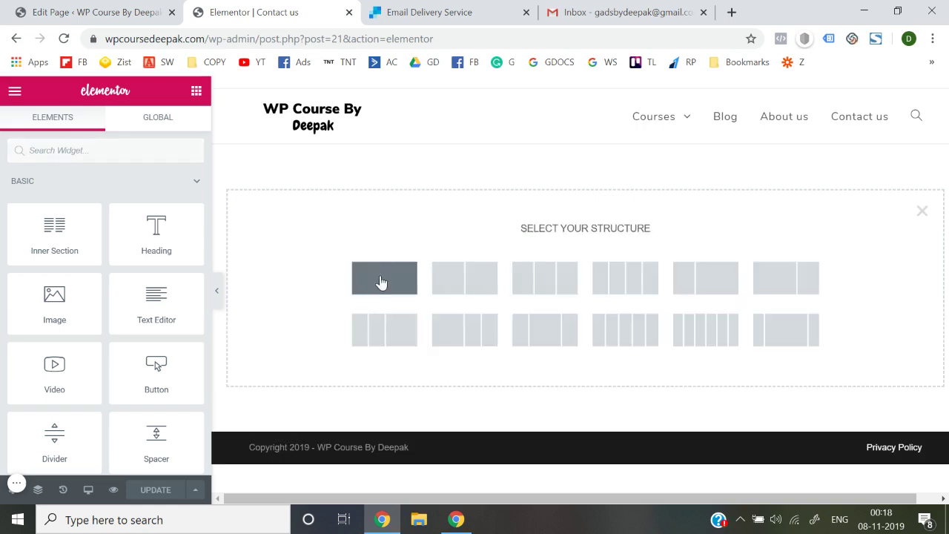
left_click(381, 283)
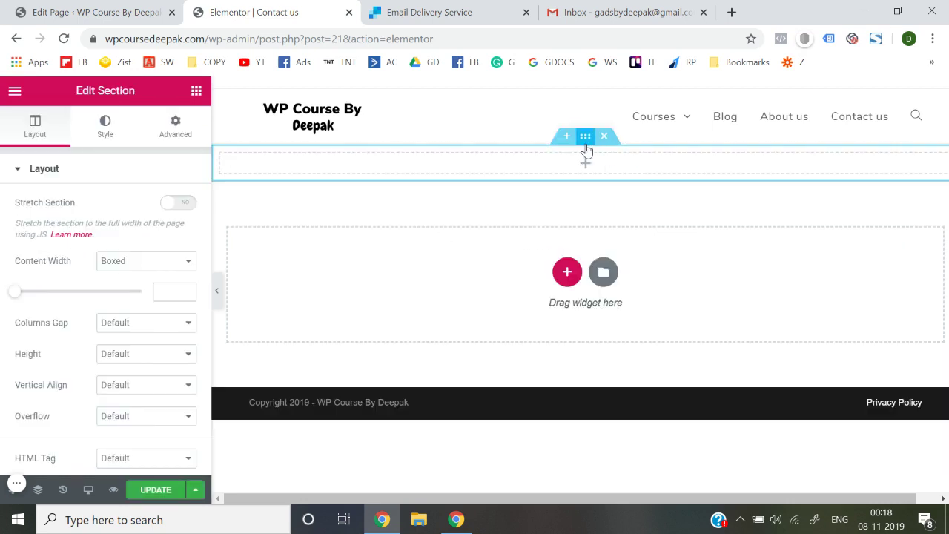
left_click(731, 12)
Step: Go to Pexels and search for 'contact us' photos
type("pexels")
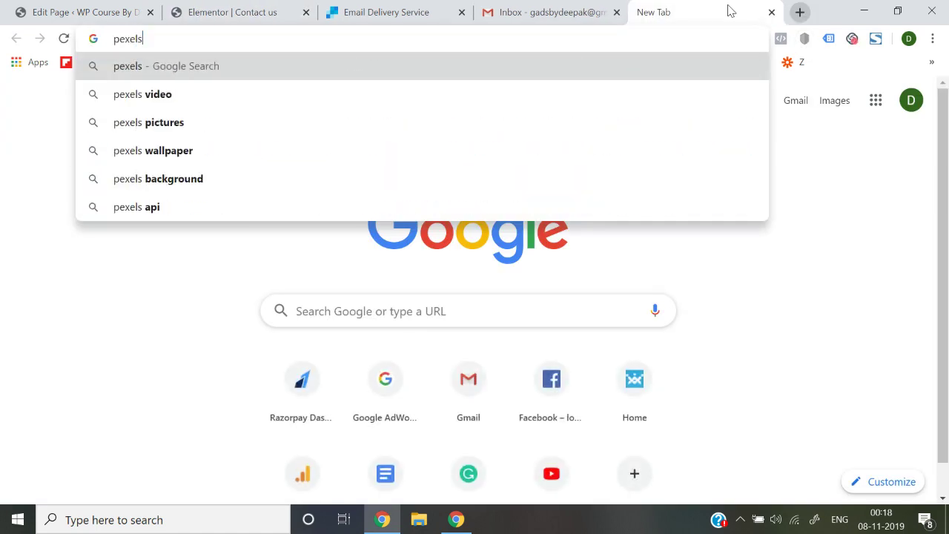
key("Return")
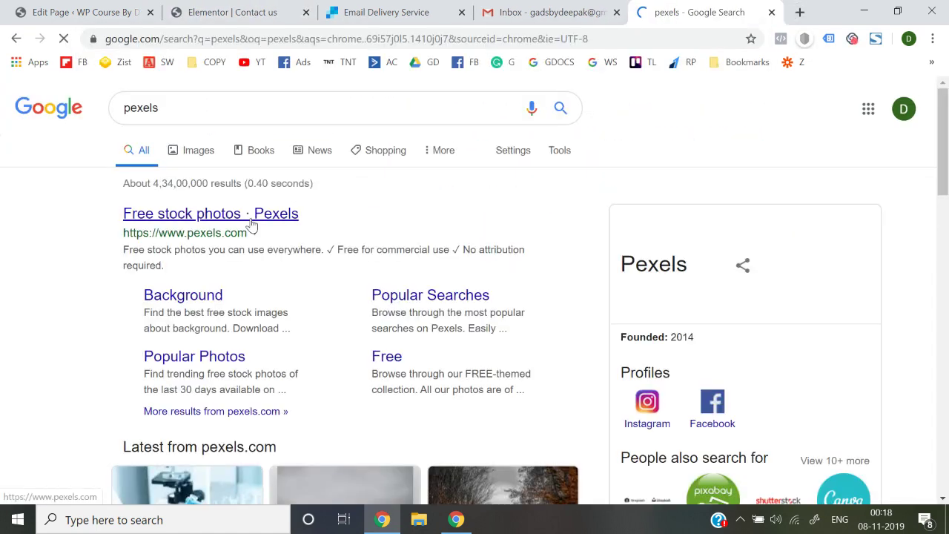
left_click(251, 215)
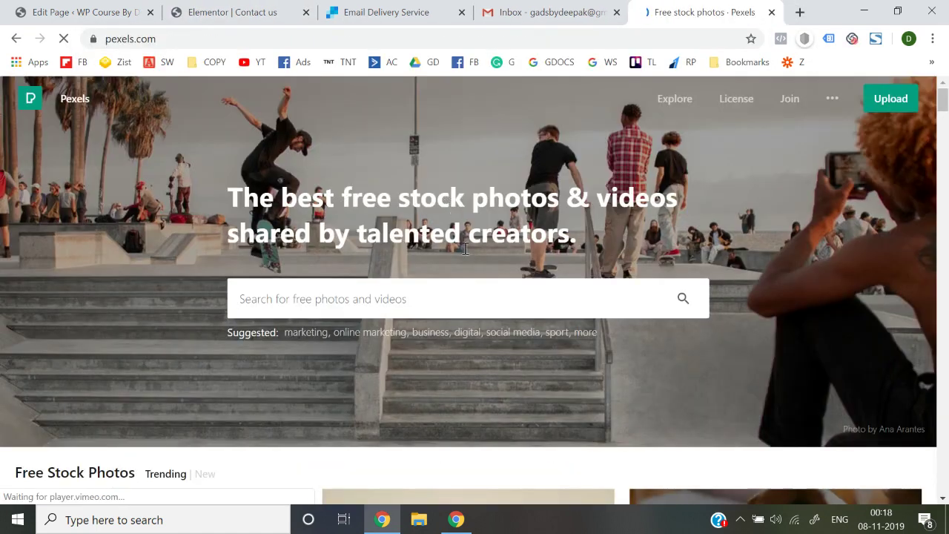
left_click(461, 281)
type("contact")
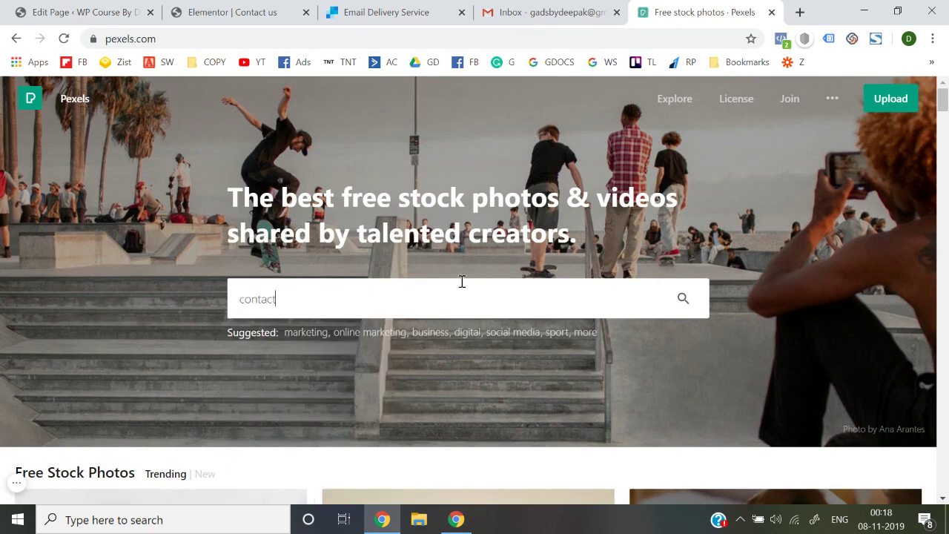
type(" us")
key("Return")
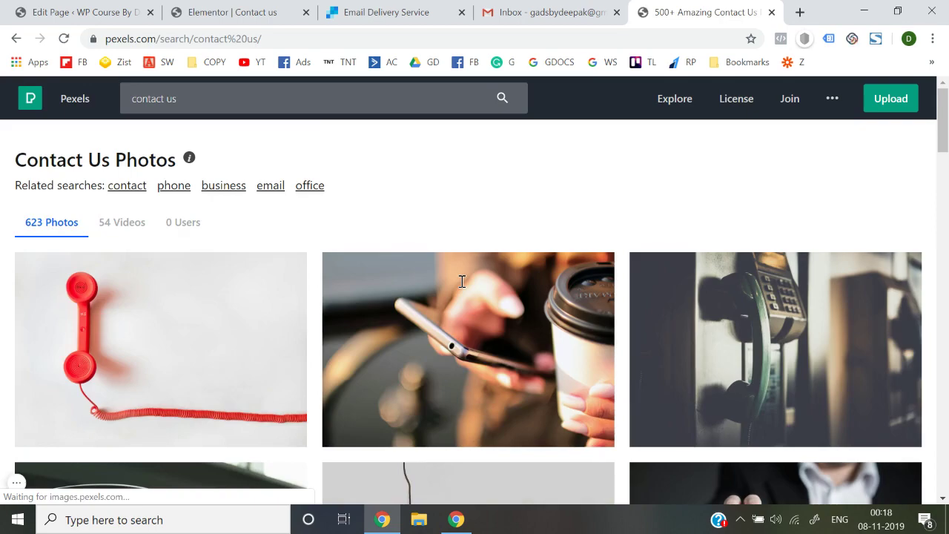
Step: Browse the results and open the bokeh photo of a hand holding a phone
scroll(462, 281, "down", 5)
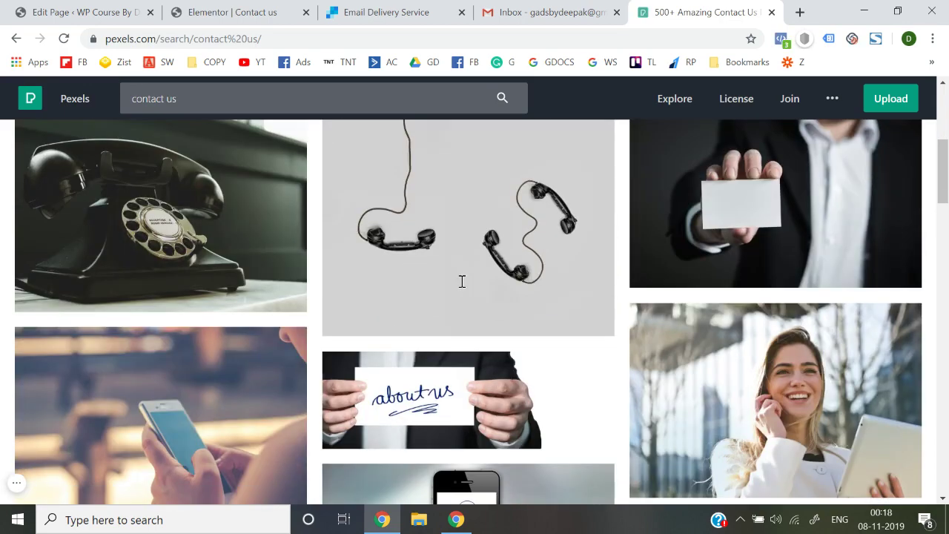
scroll(462, 281, "down", 5)
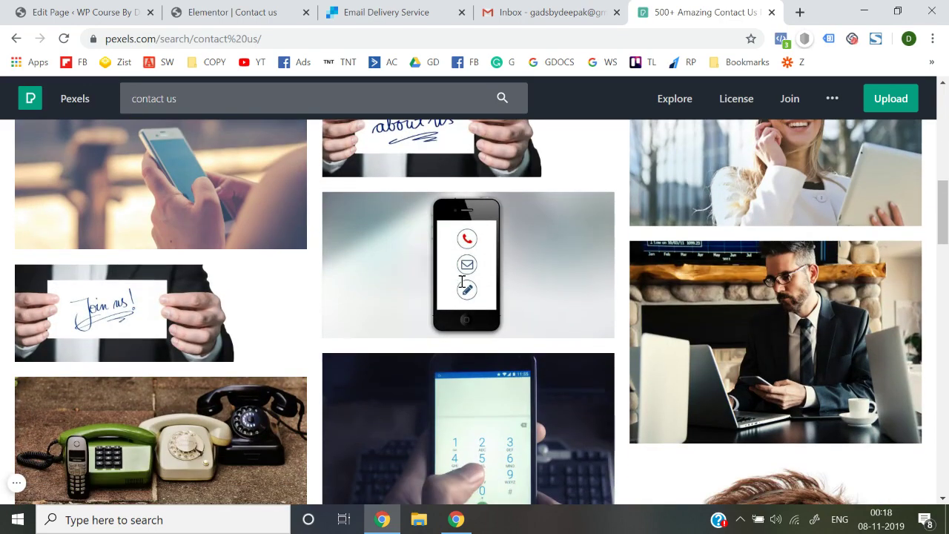
scroll(462, 287, "down", 5)
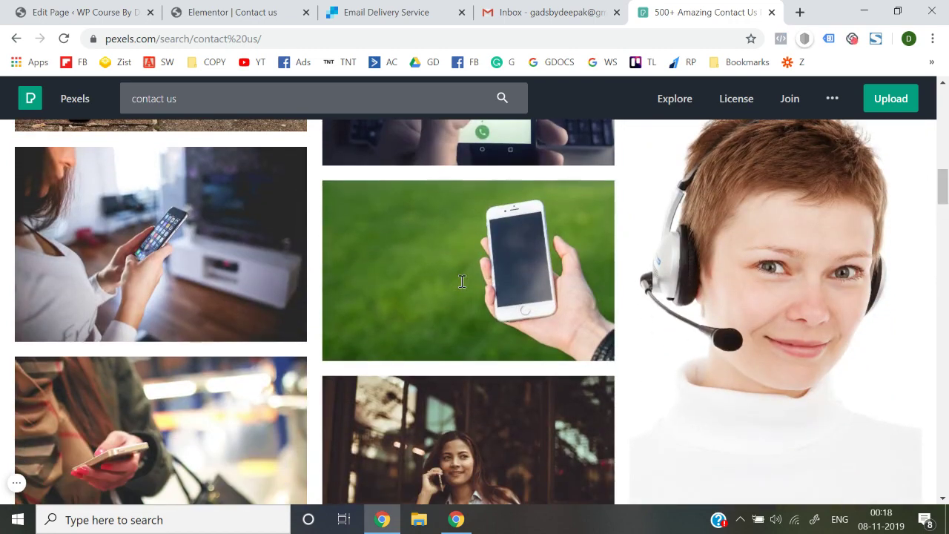
scroll(462, 281, "down", 5)
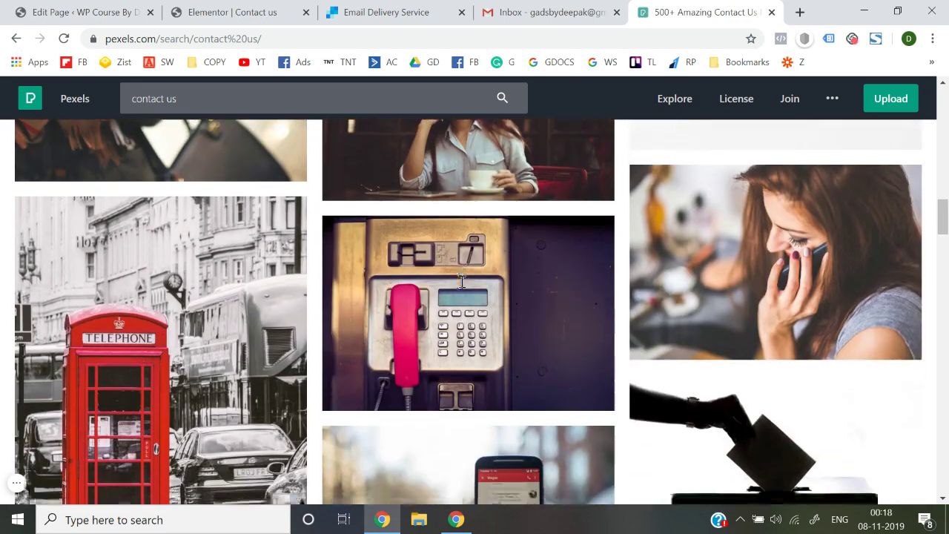
scroll(462, 281, "down", 2)
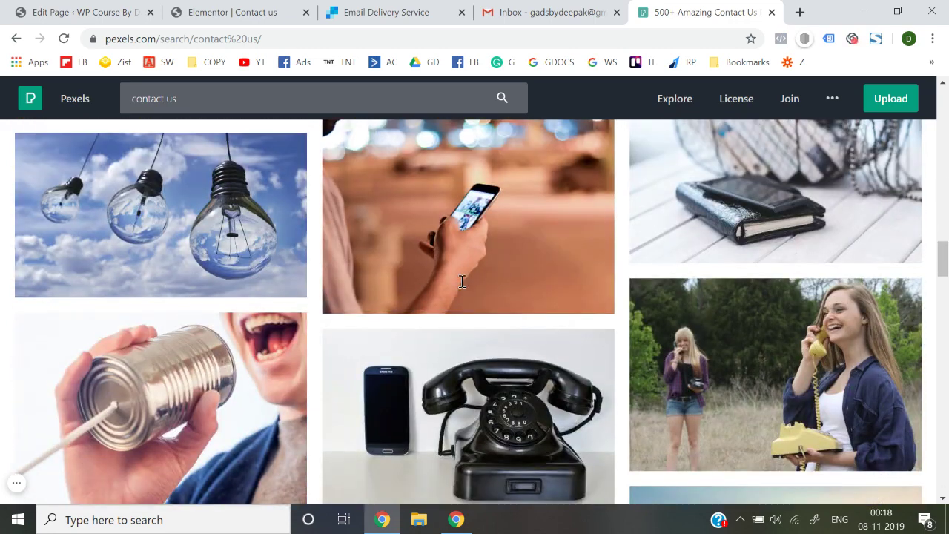
scroll(283, 371, "down", 1)
scroll(282, 371, "up", 2)
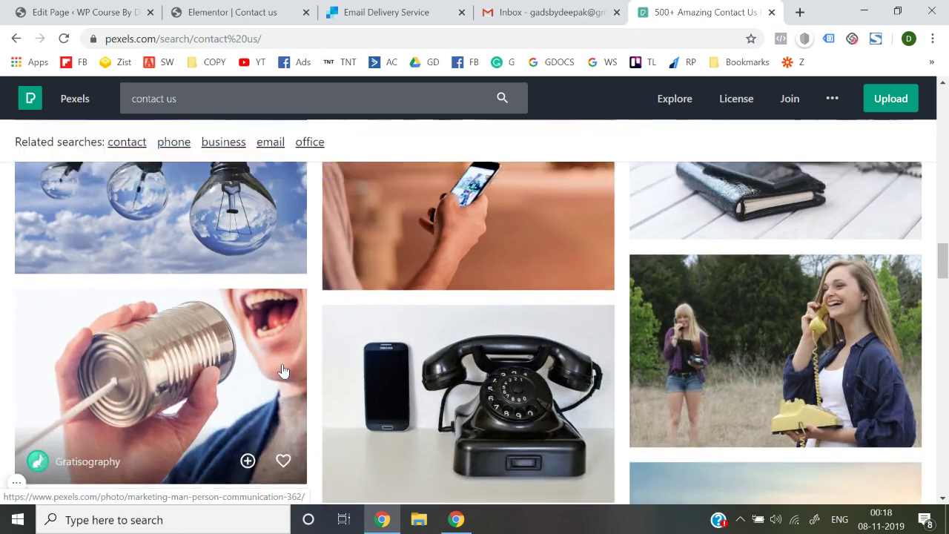
scroll(494, 353, "down", 8)
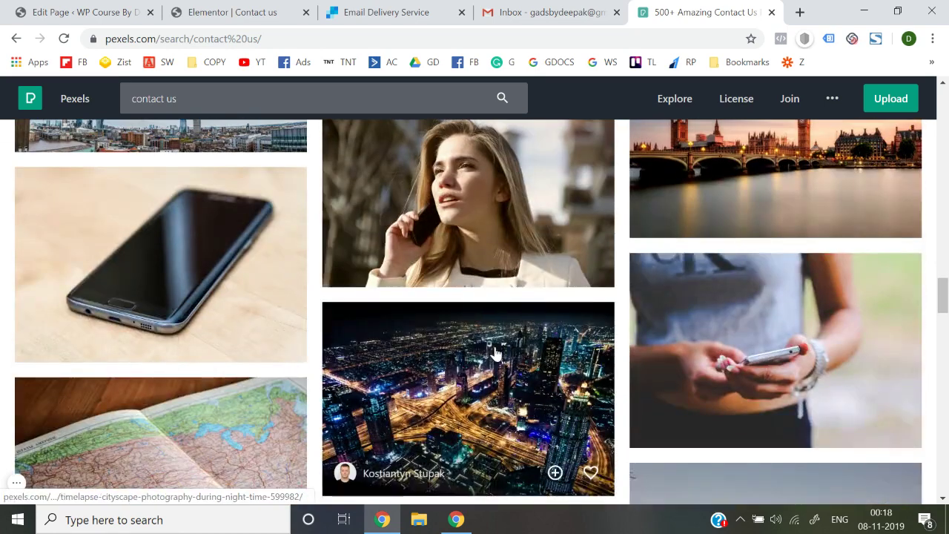
scroll(495, 354, "up", 1)
scroll(495, 354, "up", 6)
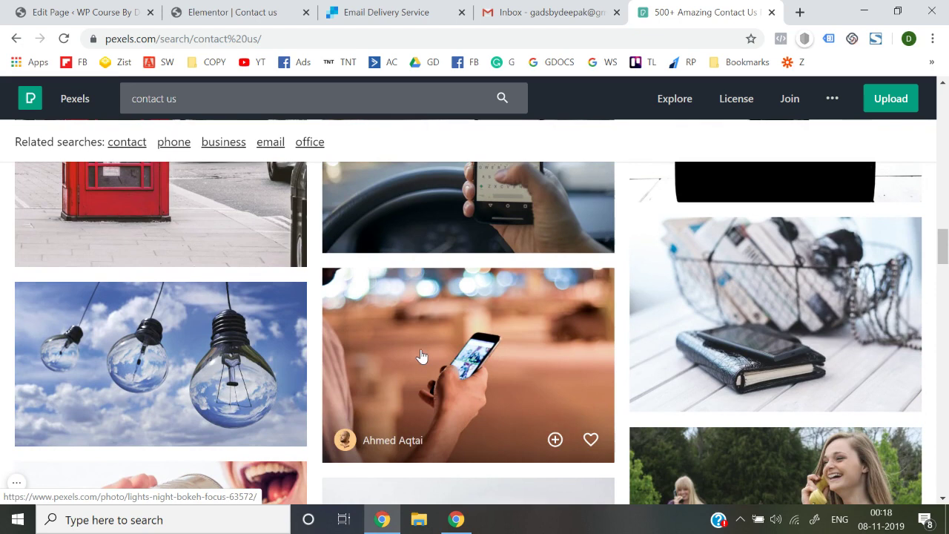
left_click(420, 355)
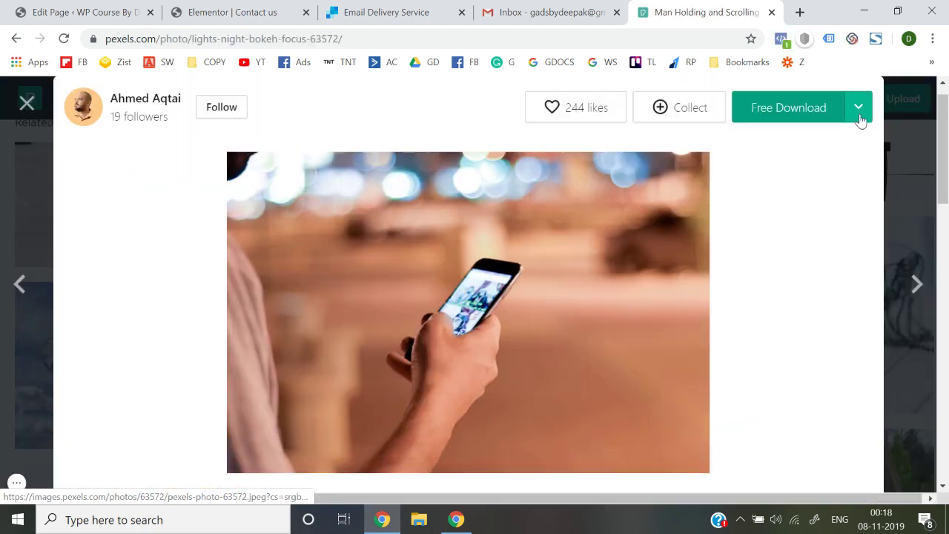
Step: Free-download the bokeh photo and reveal the file in the Downloads folder
left_click(858, 119)
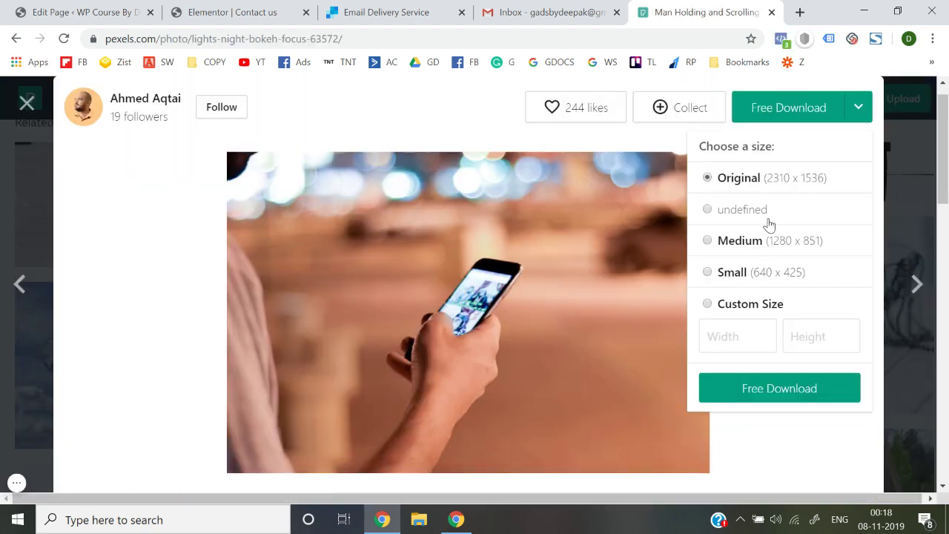
left_click(771, 385)
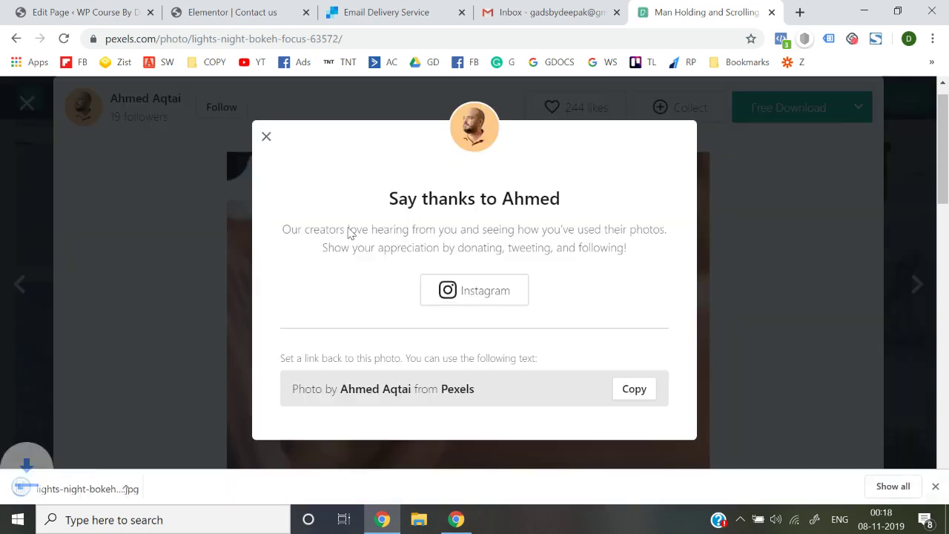
left_click(267, 139)
right_click(80, 487)
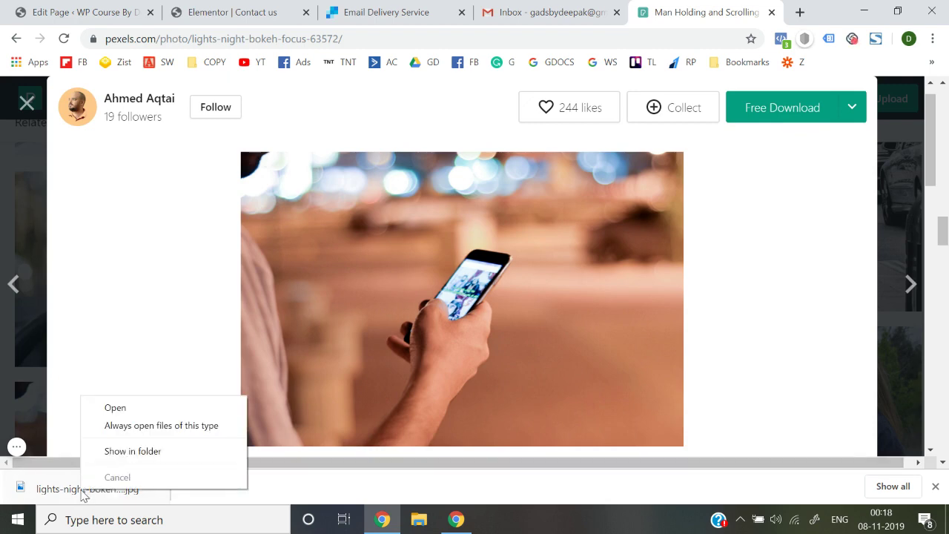
left_click(121, 450)
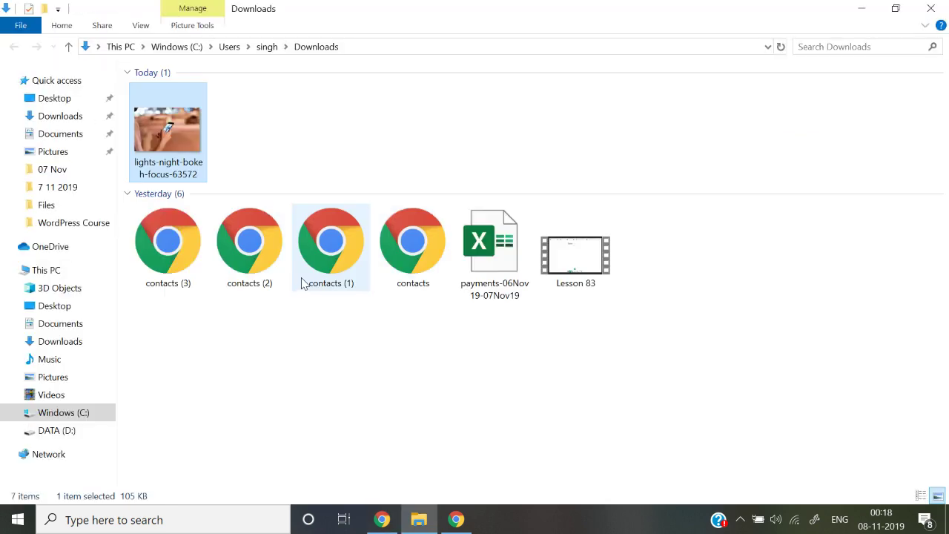
Step: Confirm in Properties that lights-night-bokeh-focus-63572.jpg is 105 KB, then return to Chrome
right_click(183, 150)
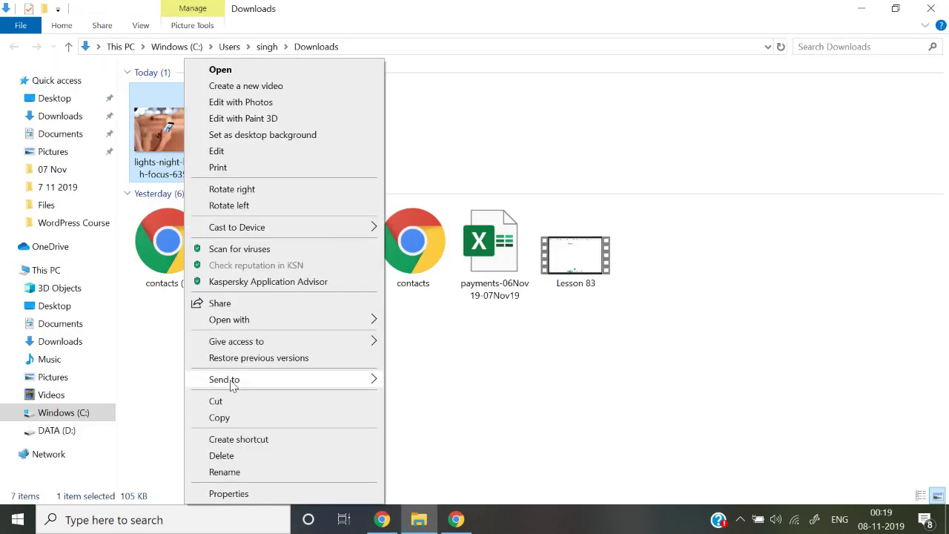
left_click(239, 493)
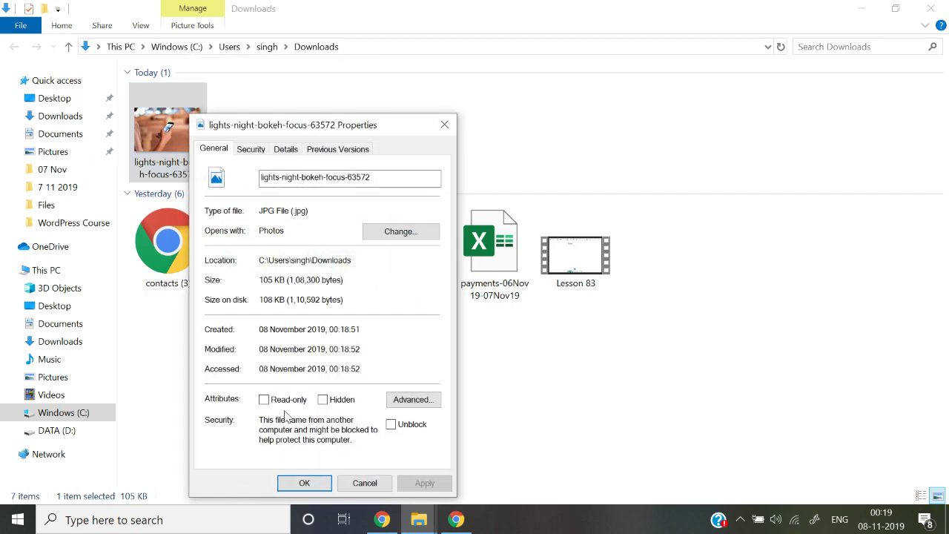
left_click(444, 125)
key("alt+Tab")
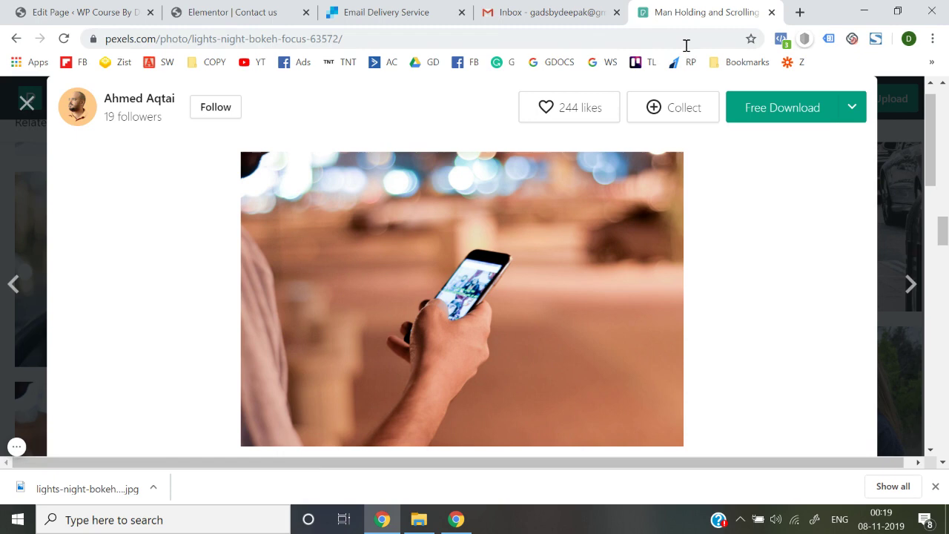
Step: Go to the TinyPNG website and dismiss the downloads bar
left_click(685, 45)
type("tiny")
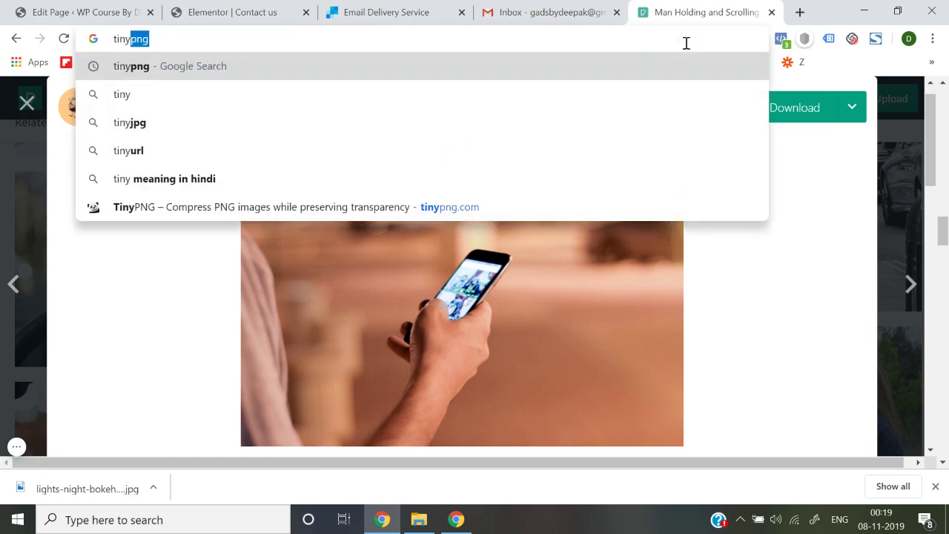
key("Down")
key("Down")
key("Down")
key("Down")
key("Down")
key("Return")
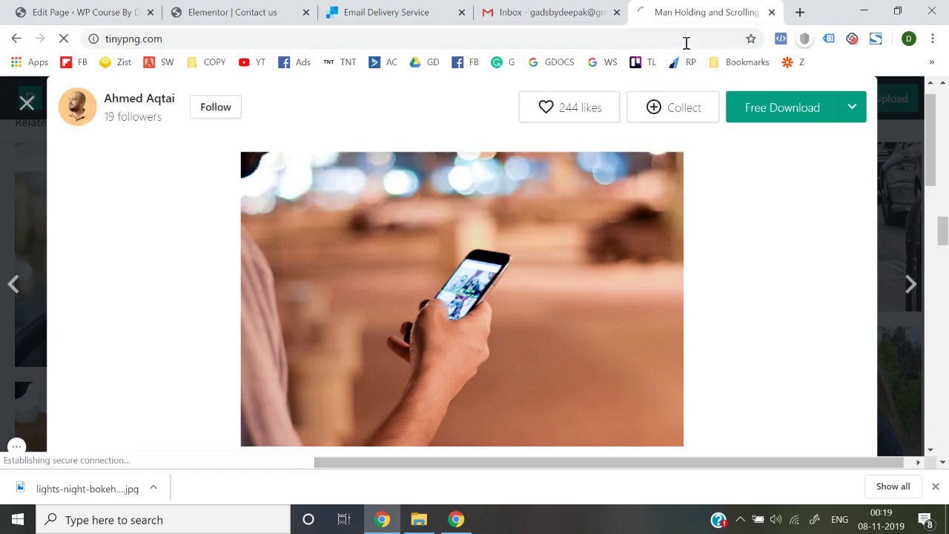
left_click(937, 488)
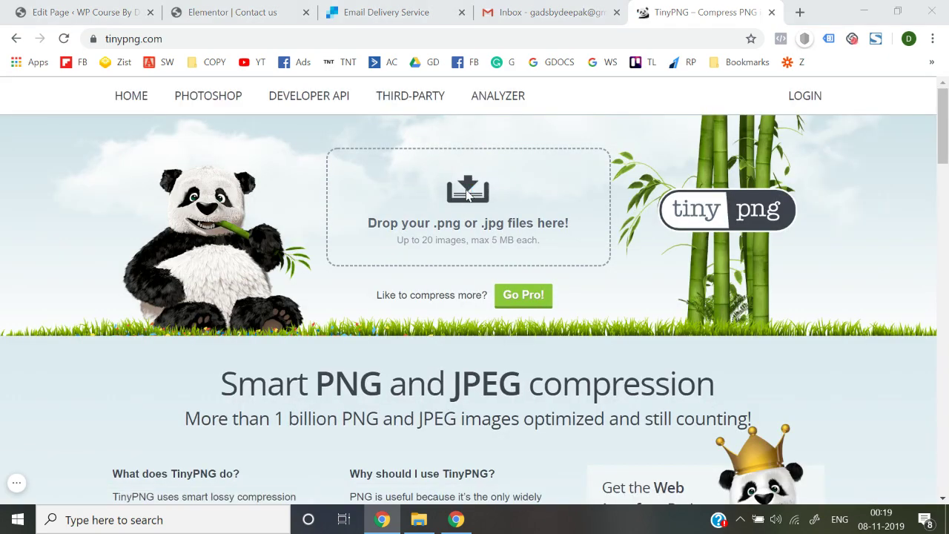
Step: Upload the lights-night-bokeh-focus-63572 photo, compressing it to 44.2 KB, and download the result
left_click(468, 194)
double_click(186, 153)
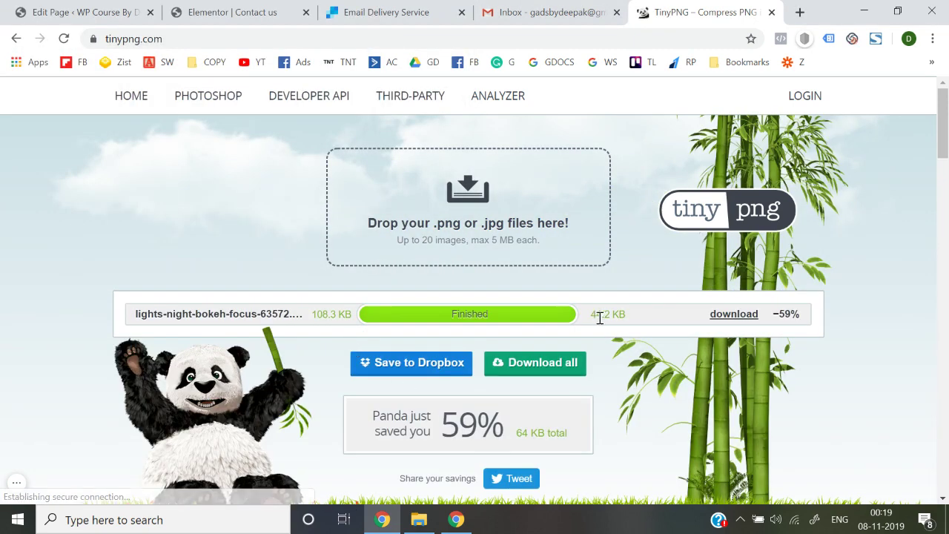
left_click(738, 316)
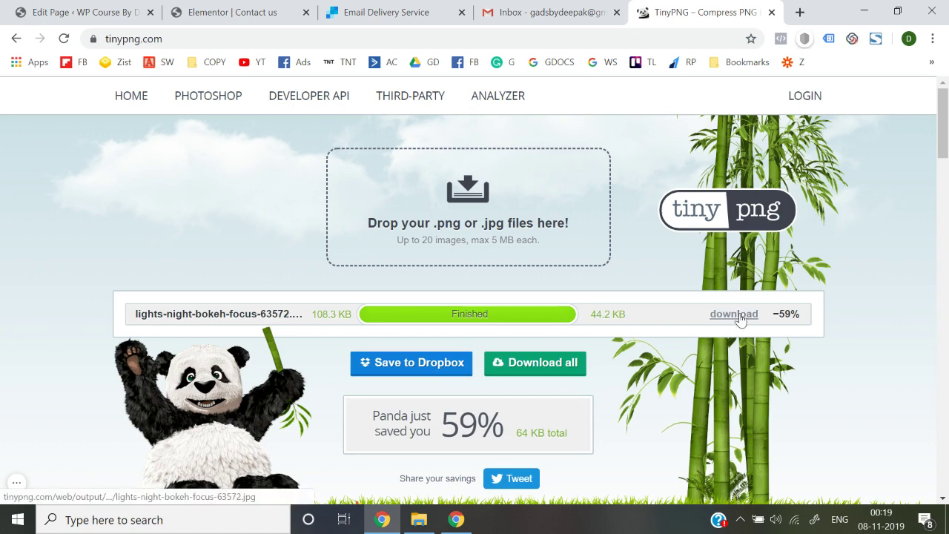